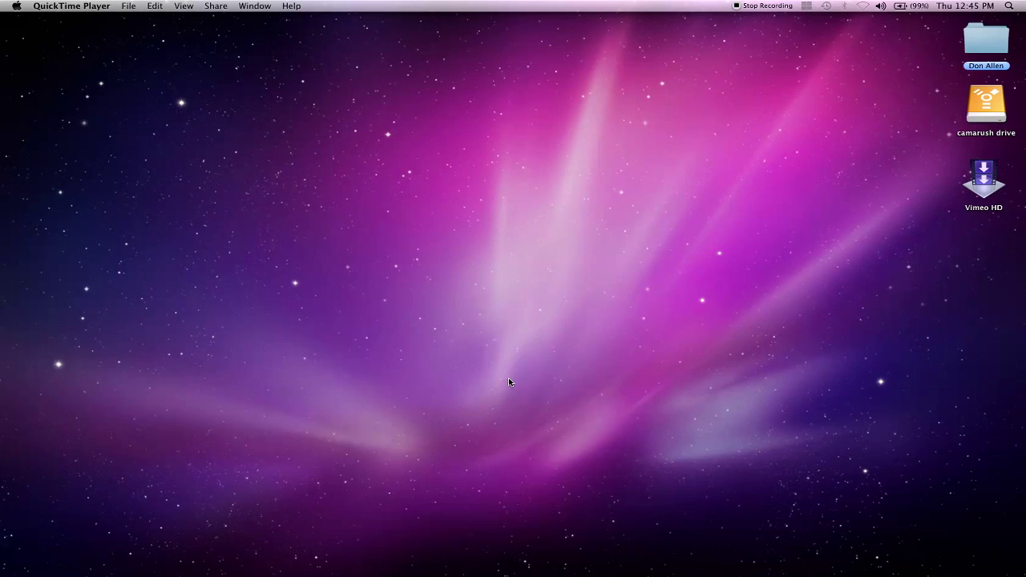
Step: Launch iMovie from the Dock and bring its window to the front
mouse_move(673, 565)
left_click(710, 544)
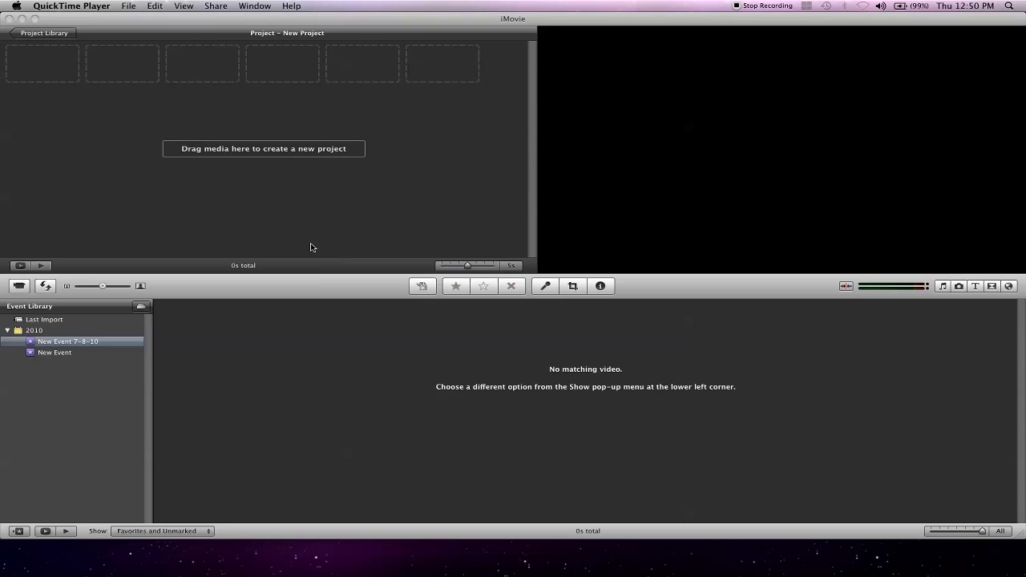
left_click(45, 287)
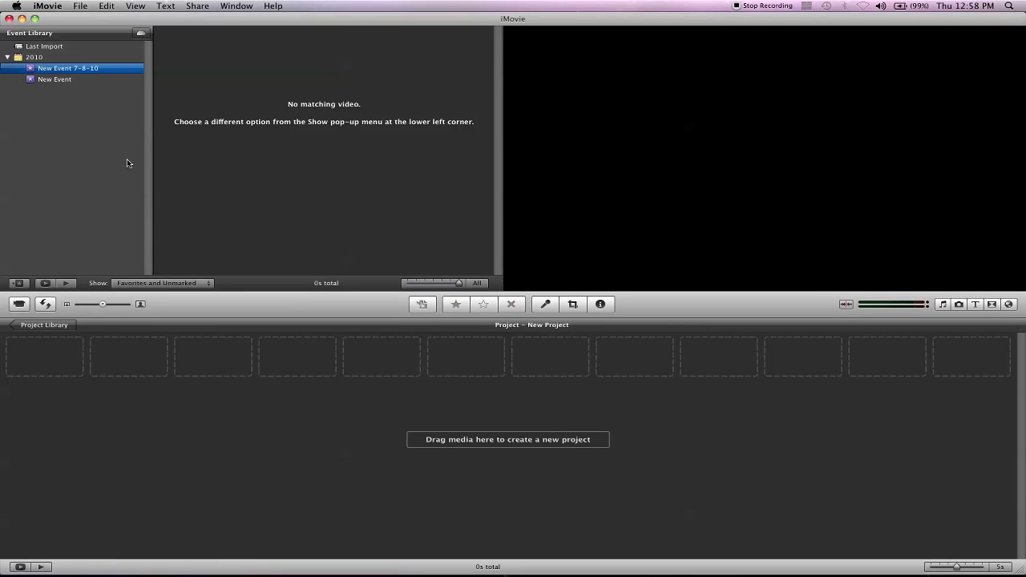
Step: Import FILE0024.MOV from camarush drive > DA BAckup into New Event 7-8-10
left_click(79, 6)
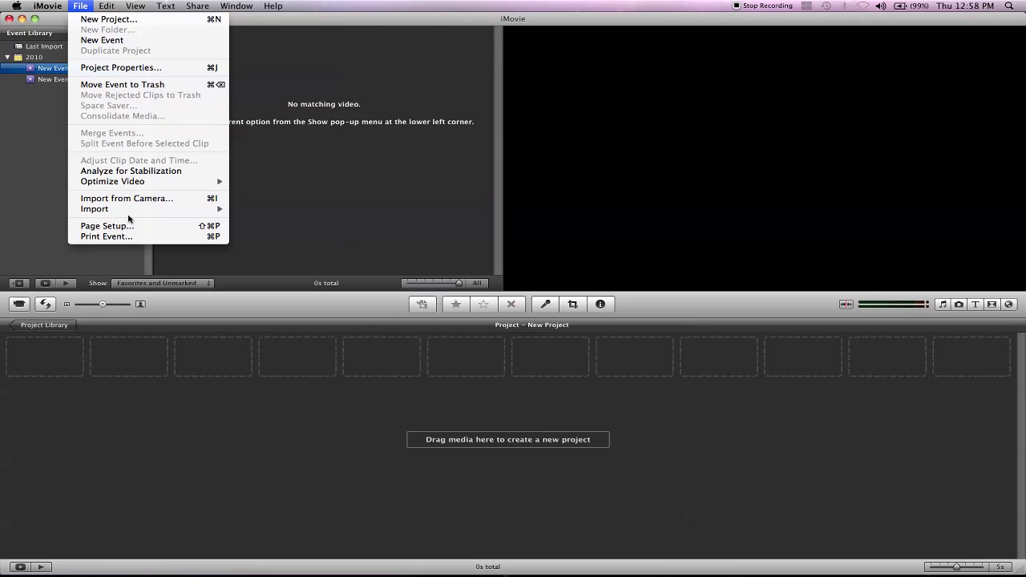
mouse_move(131, 210)
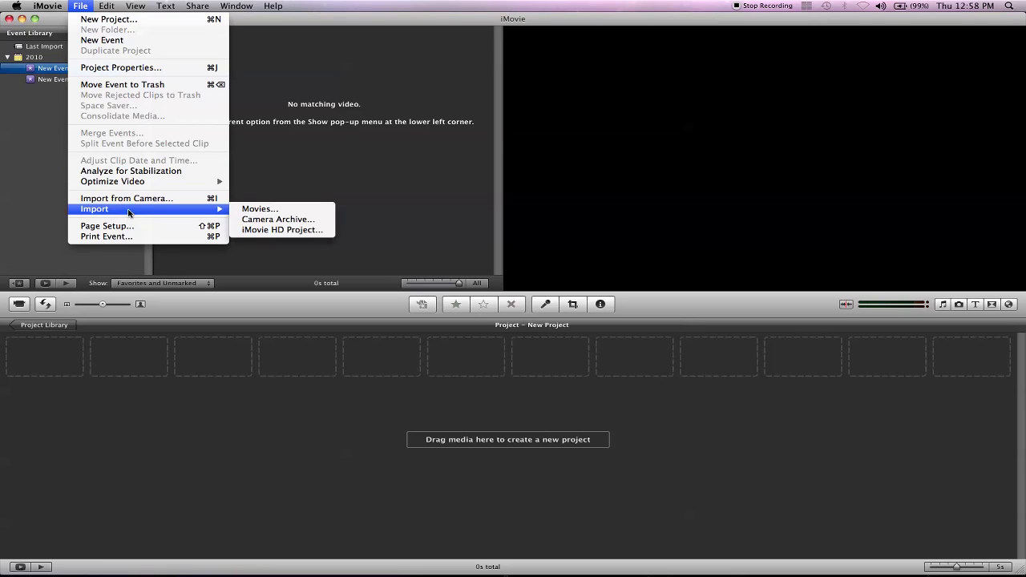
left_click(245, 210)
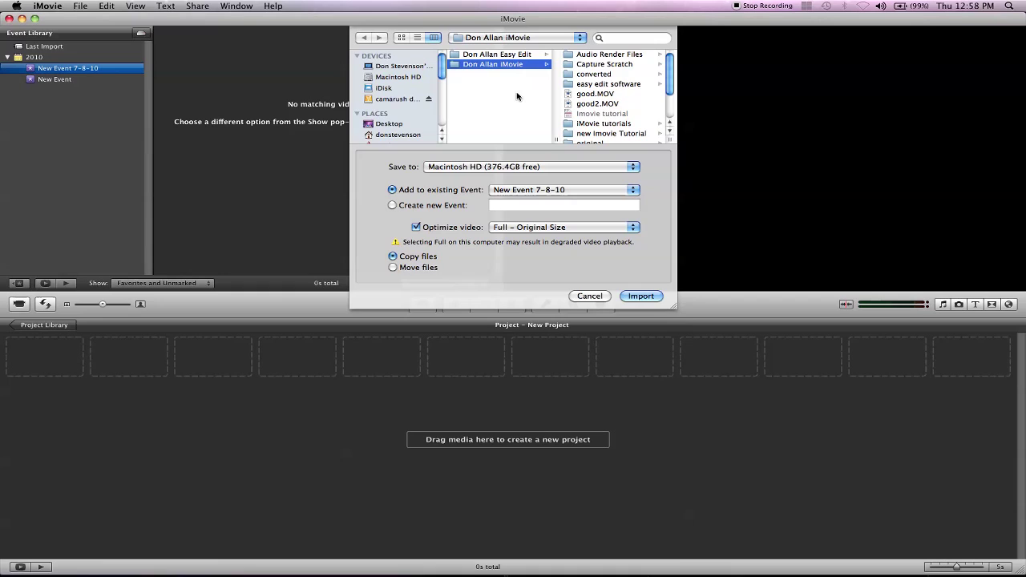
left_click(392, 99)
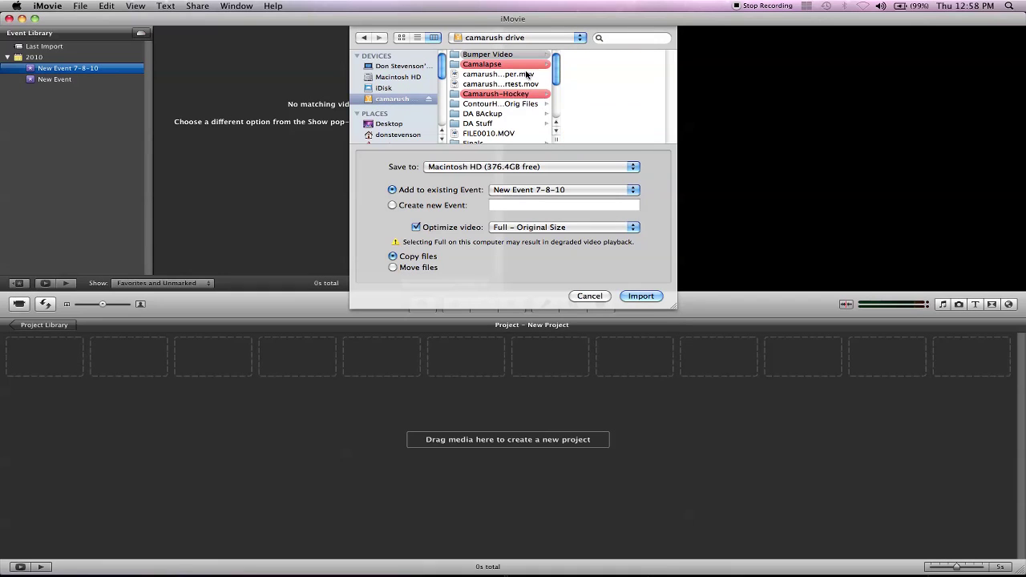
scroll(526, 74, "down", 1)
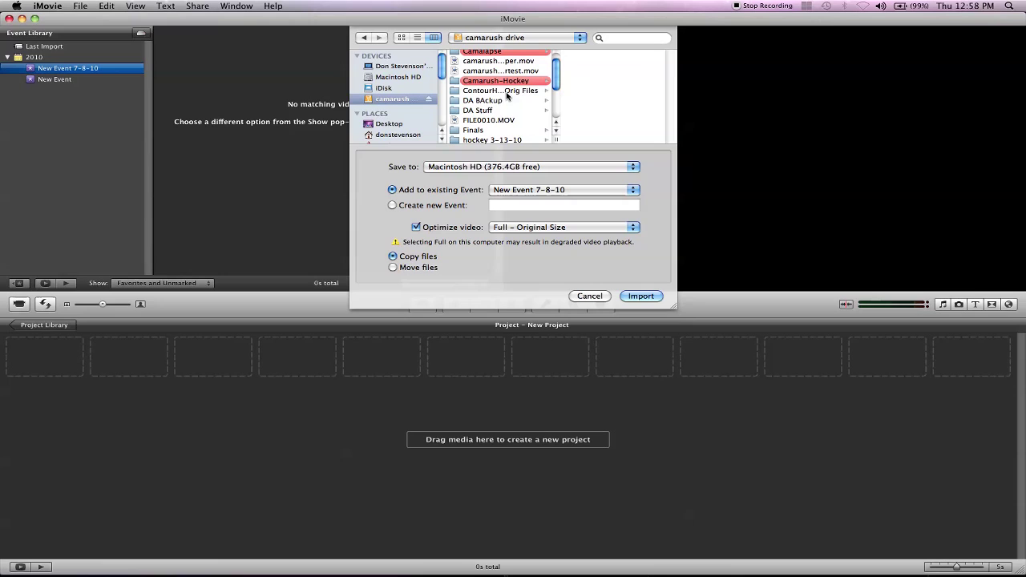
left_click(507, 101)
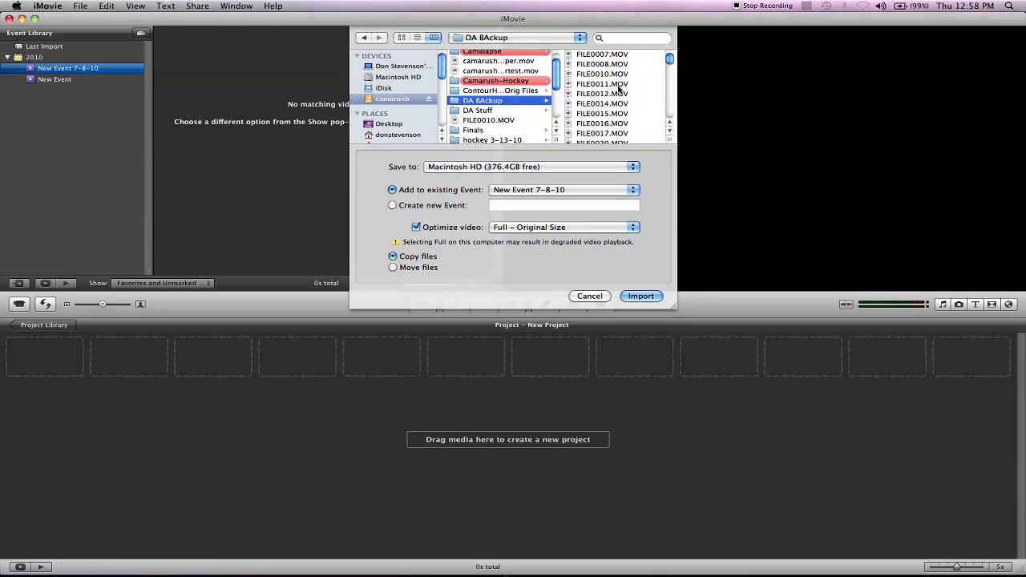
scroll(597, 128, "down", 4)
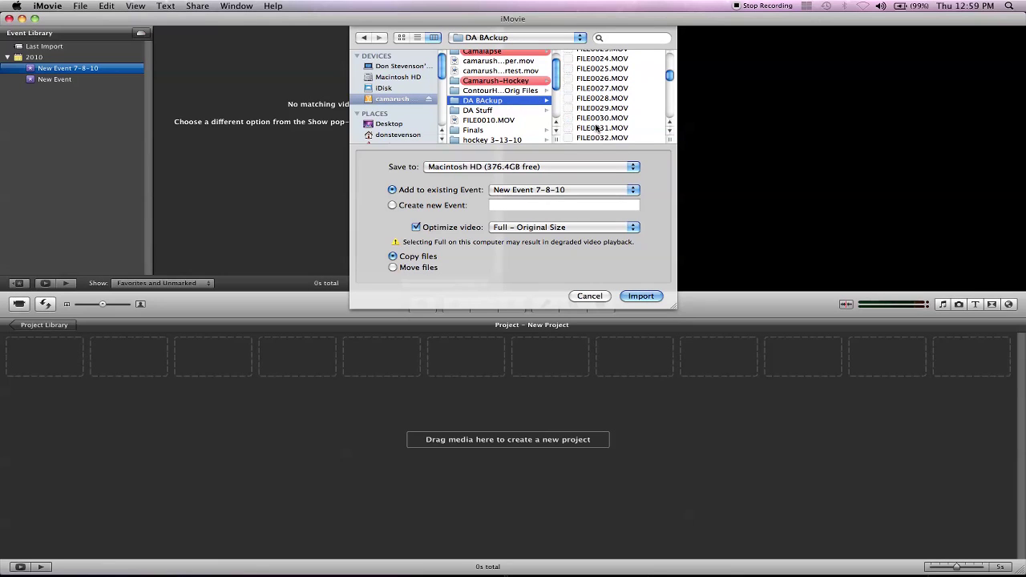
left_click(607, 60)
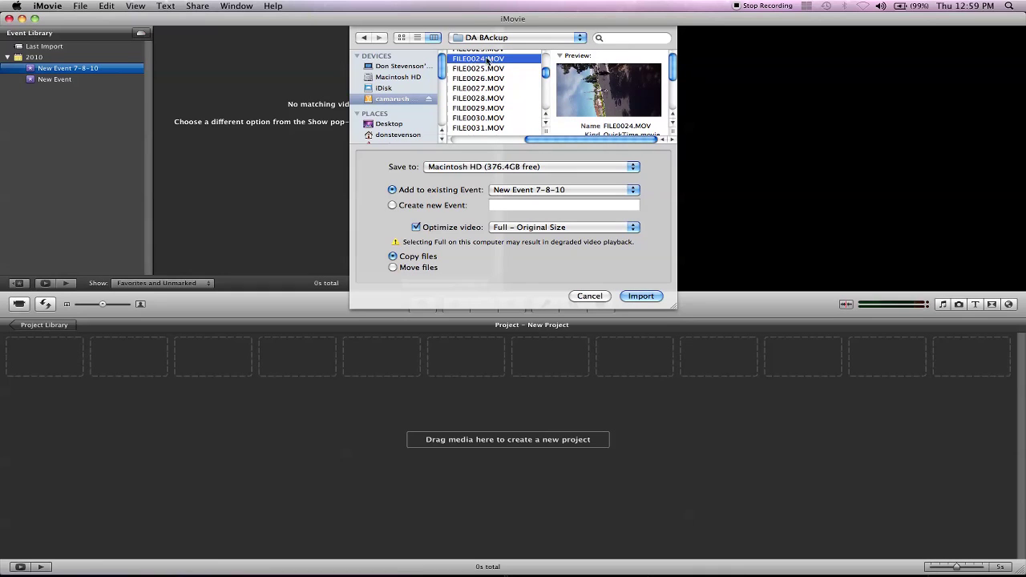
left_click(643, 297)
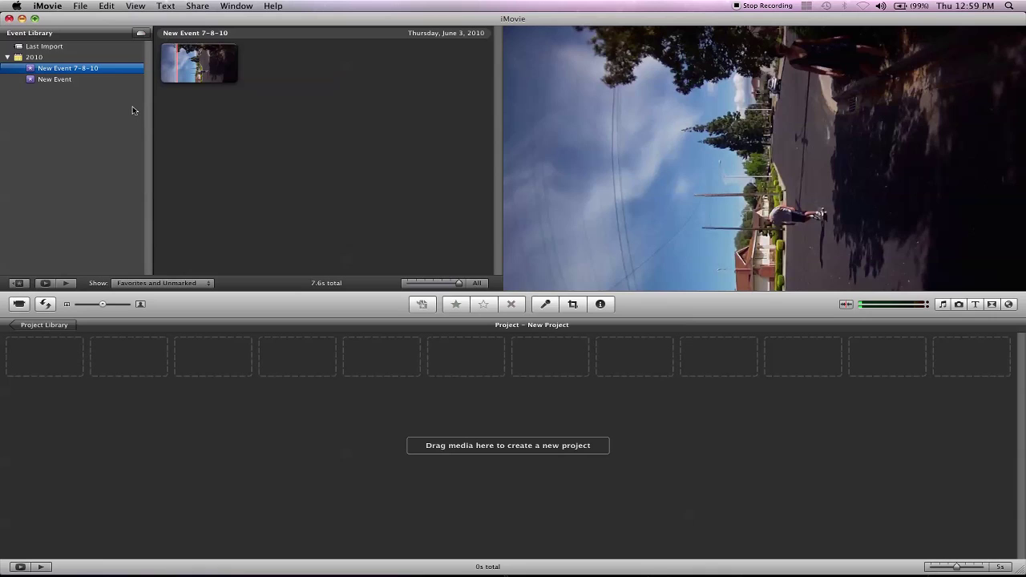
Step: Import the second clip from camarush drive, bringing the event to 9:15 total
left_click(75, 6)
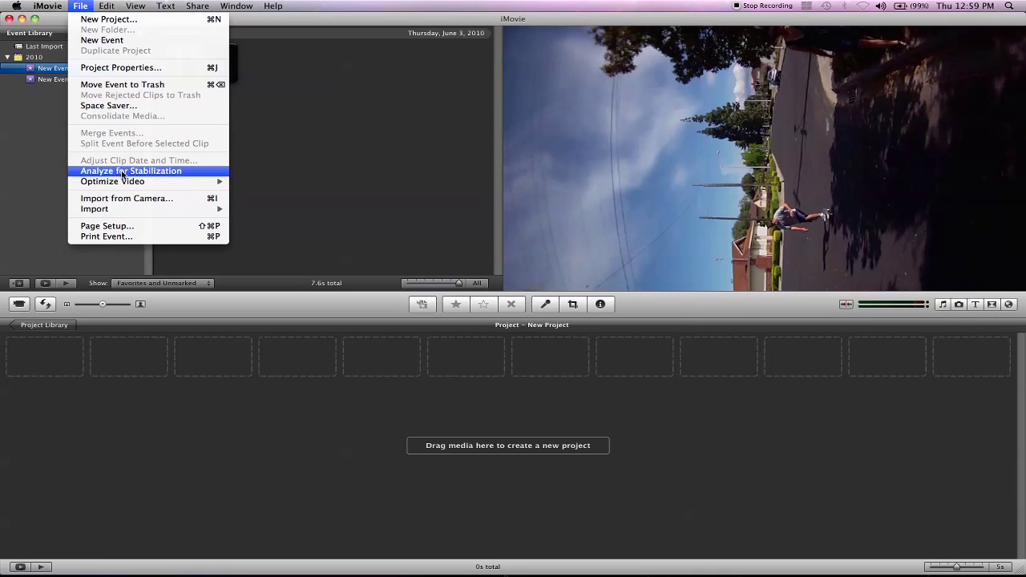
mouse_move(121, 209)
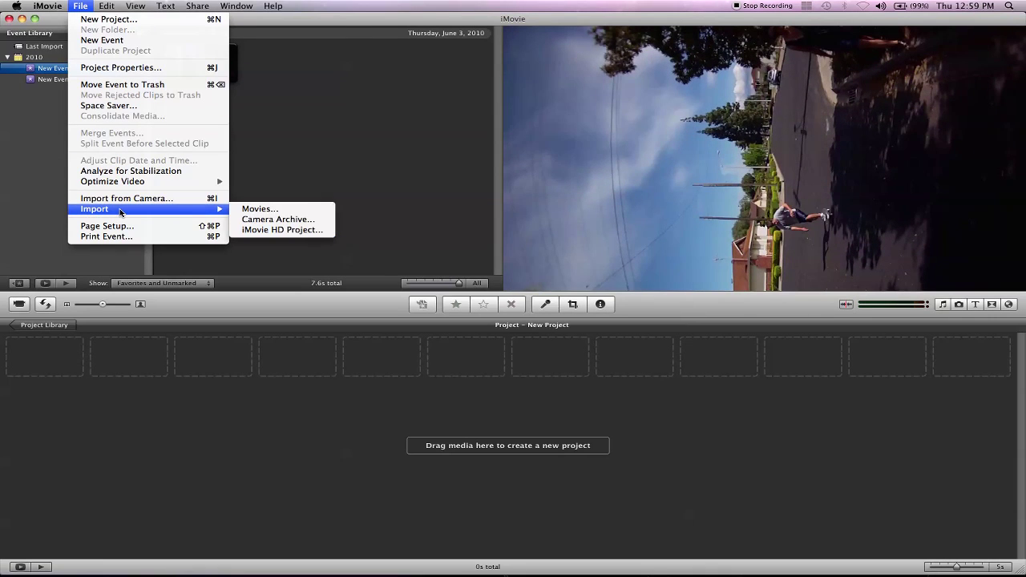
left_click(265, 211)
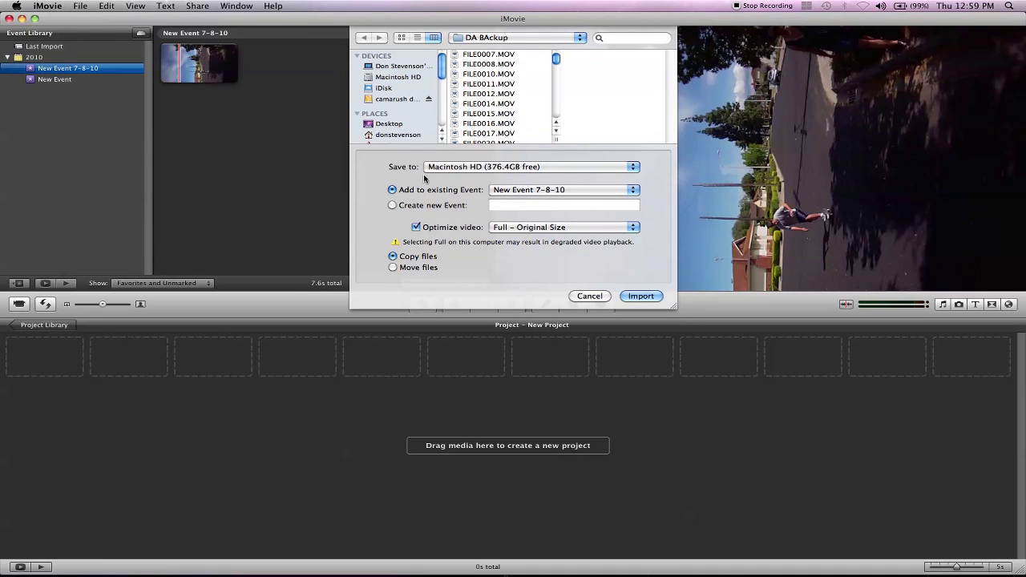
left_click(393, 99)
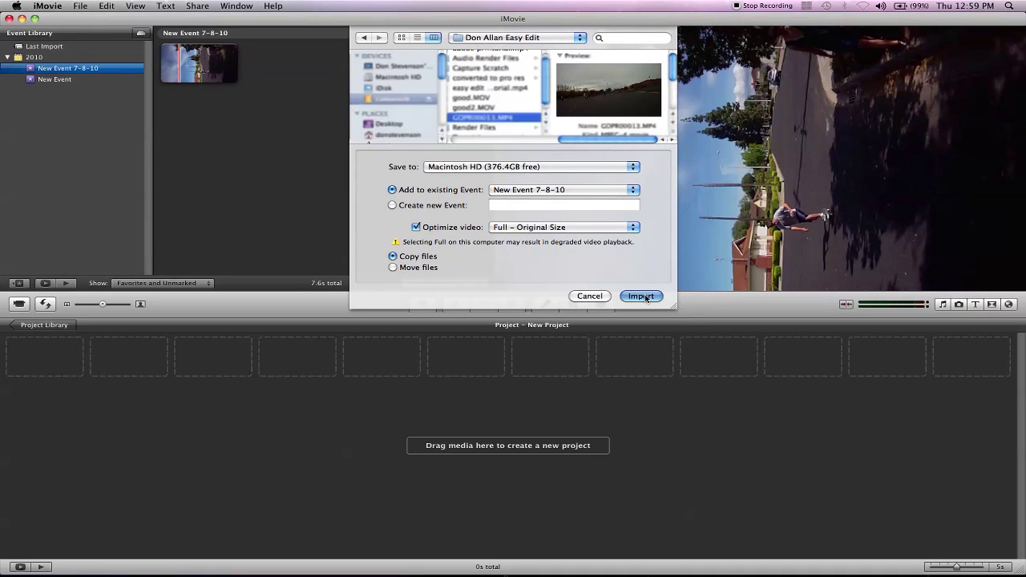
left_click(641, 296)
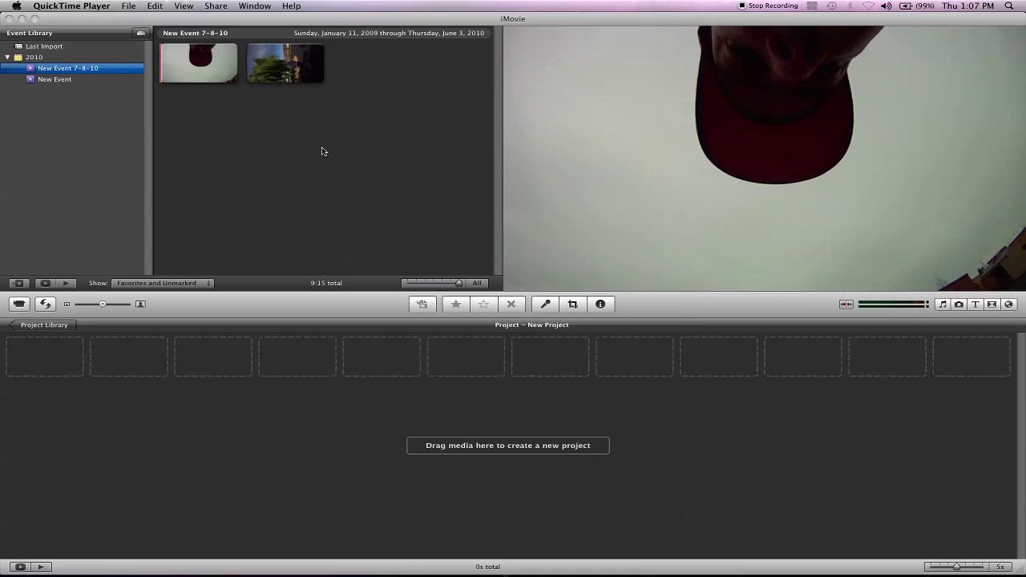
left_click(460, 145)
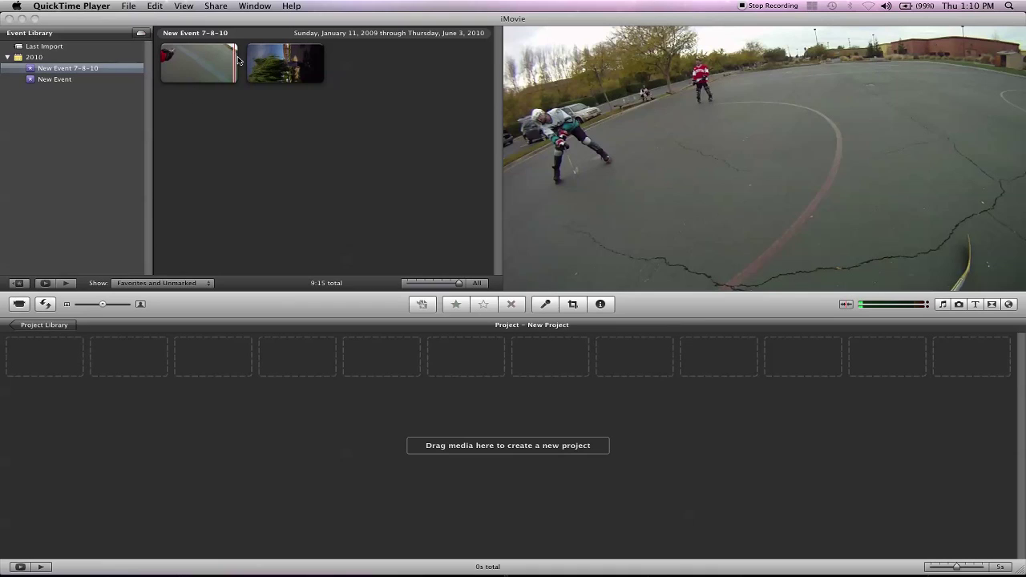
Step: Select and preview a stretch of the first hockey clip, then add 3:55 of it to New Project
left_click(191, 54)
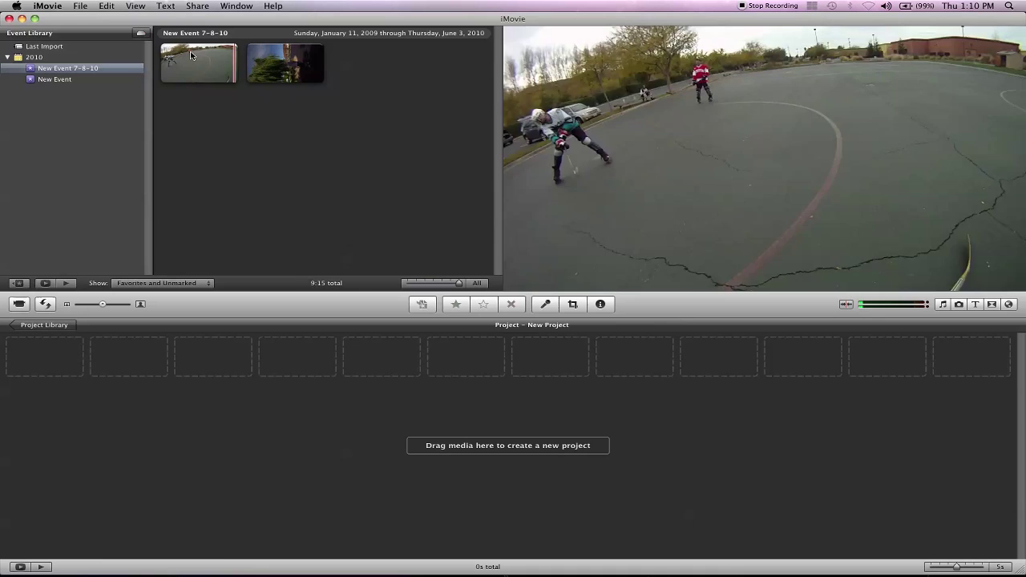
left_click(191, 54)
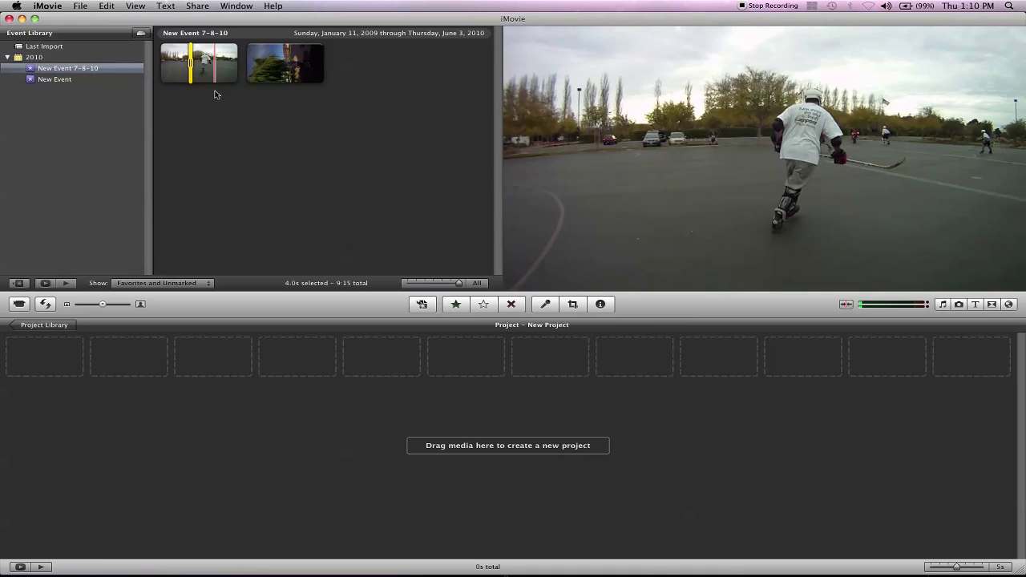
key("space")
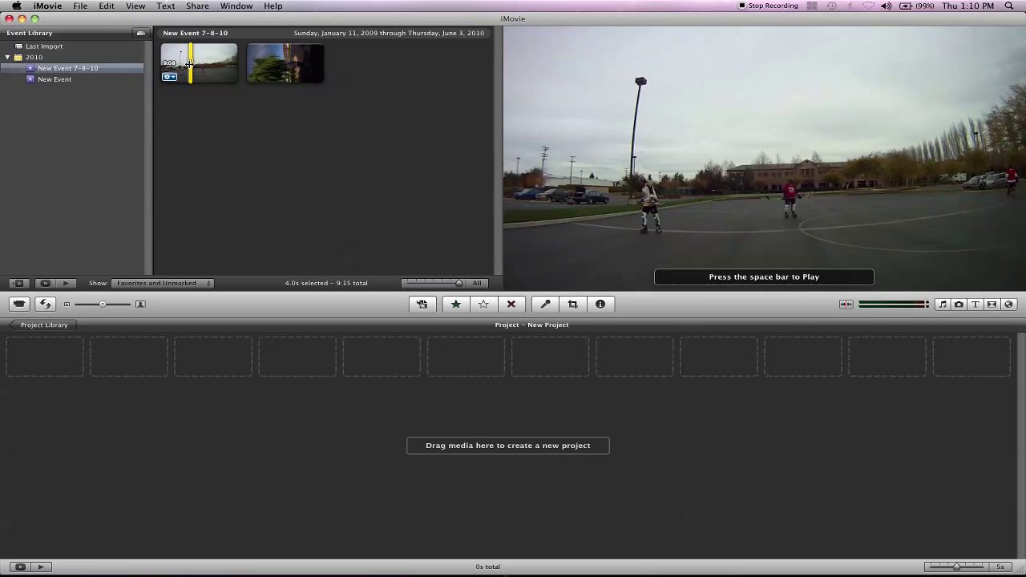
left_click_drag(189, 63, 225, 63)
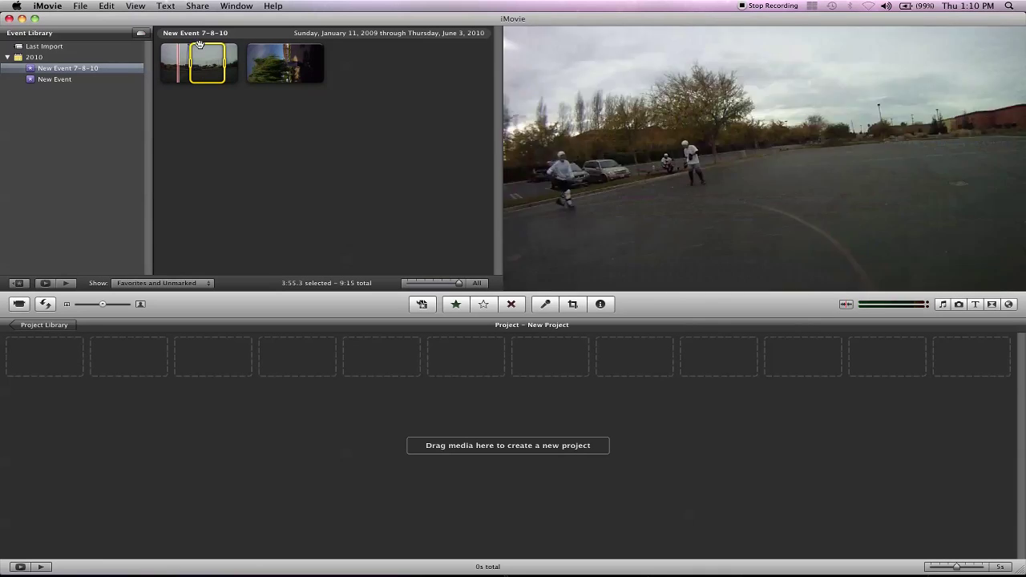
left_click_drag(207, 56, 65, 364)
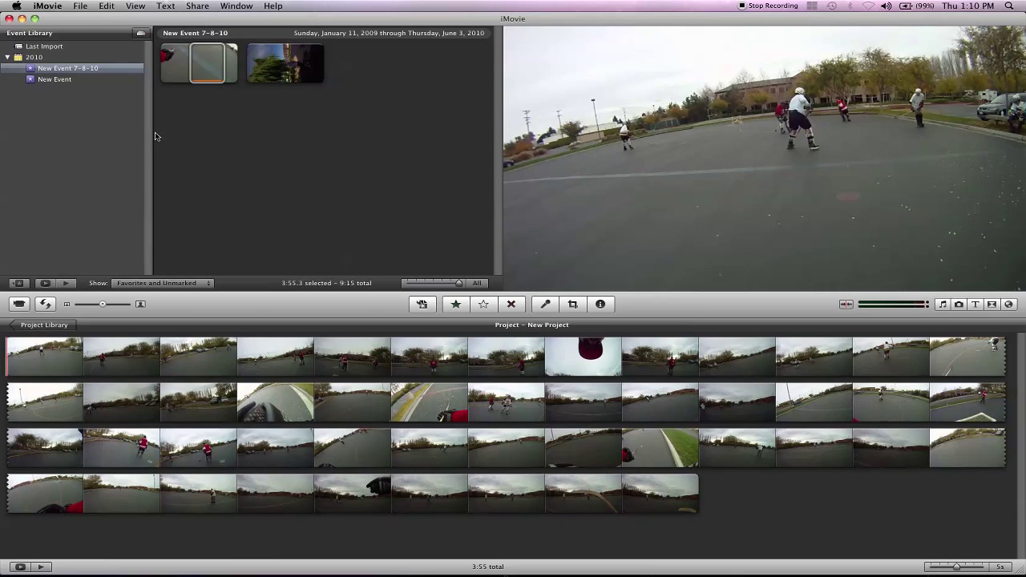
key("space")
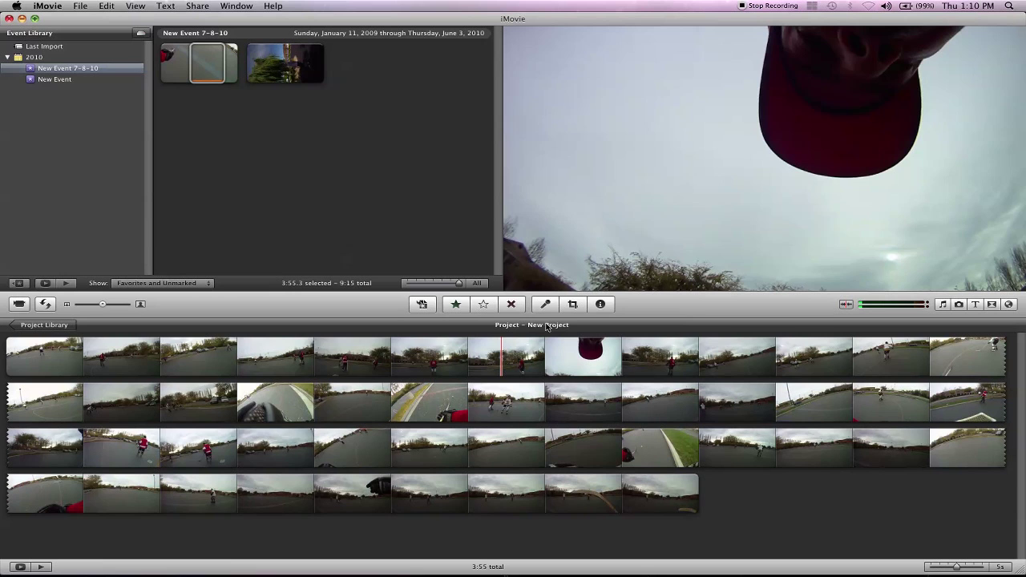
left_click(328, 363)
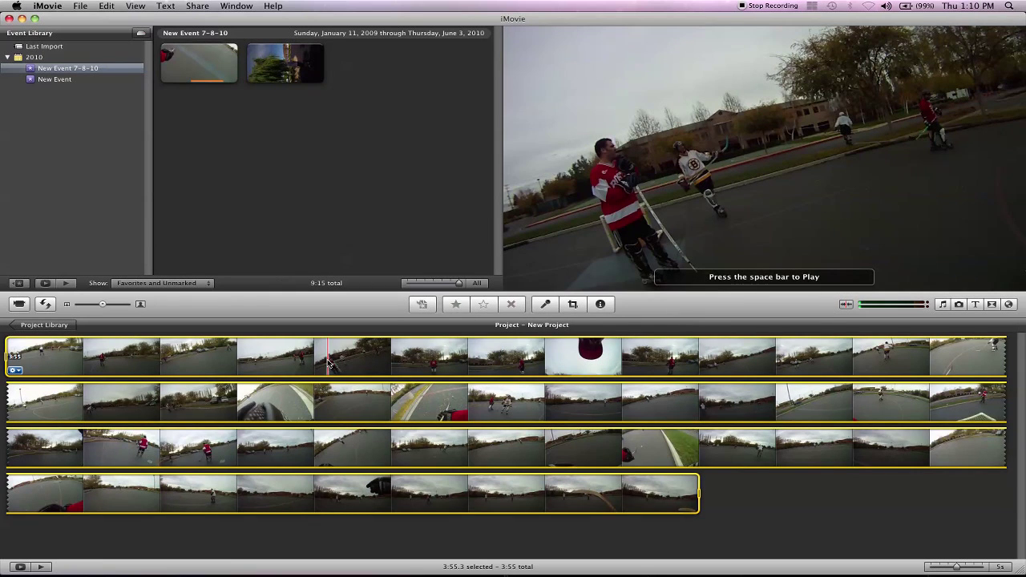
key("space")
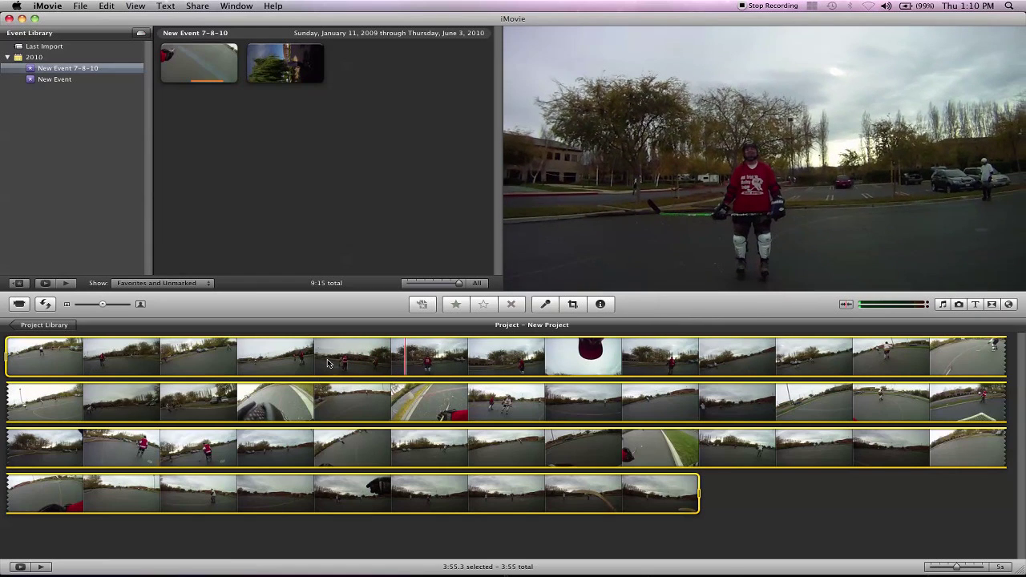
left_click(248, 222)
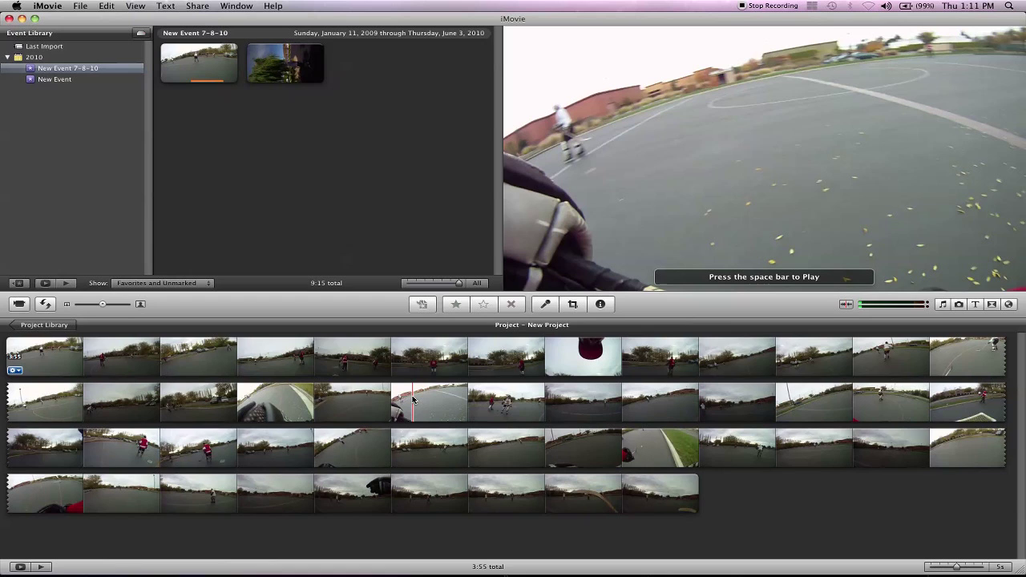
Step: Select, preview and delete a 14-second stretch in the second row of the filmstrip
left_click(413, 398)
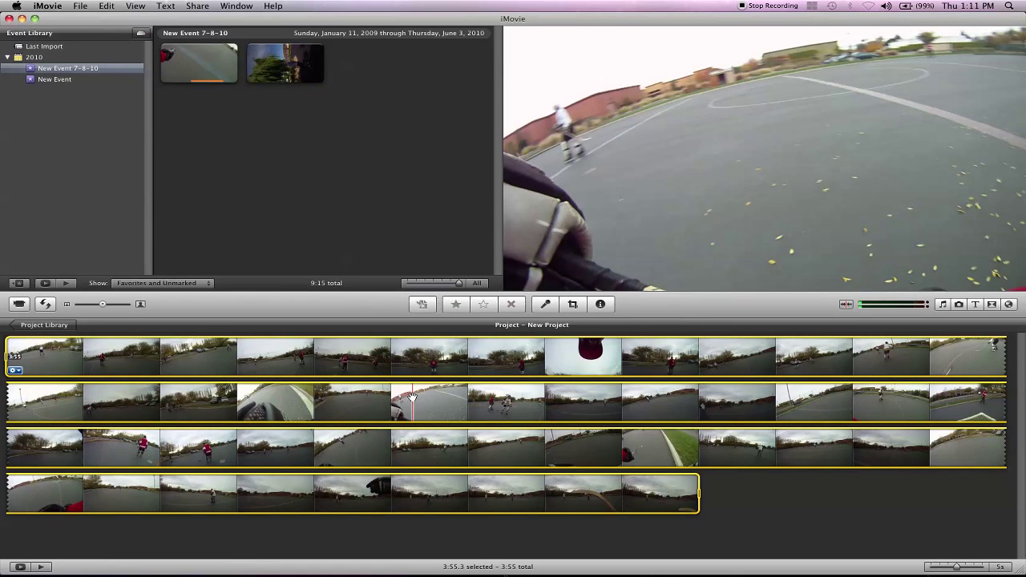
left_click(726, 492)
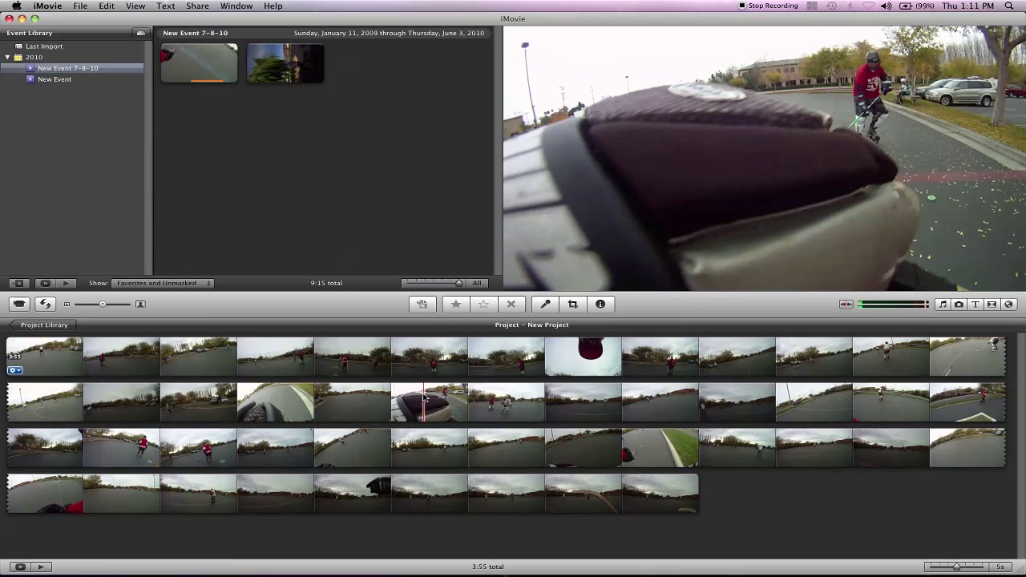
left_click_drag(425, 397, 645, 395)
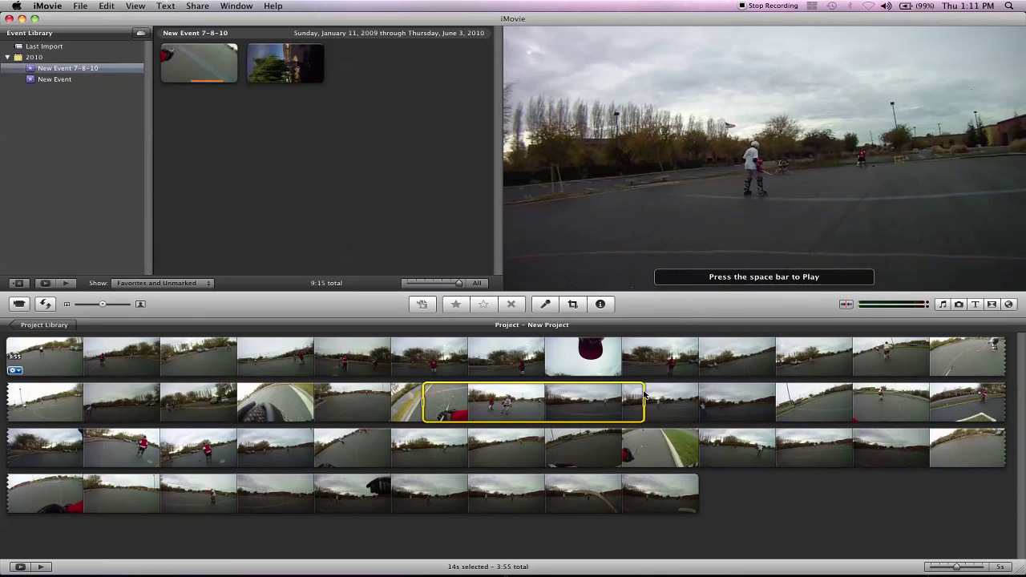
key("space")
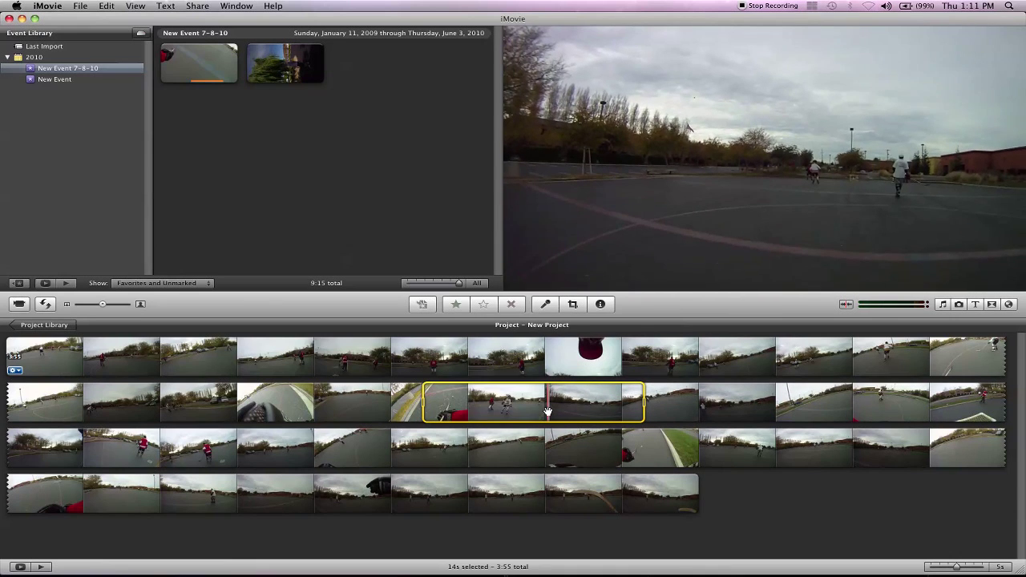
key("Delete")
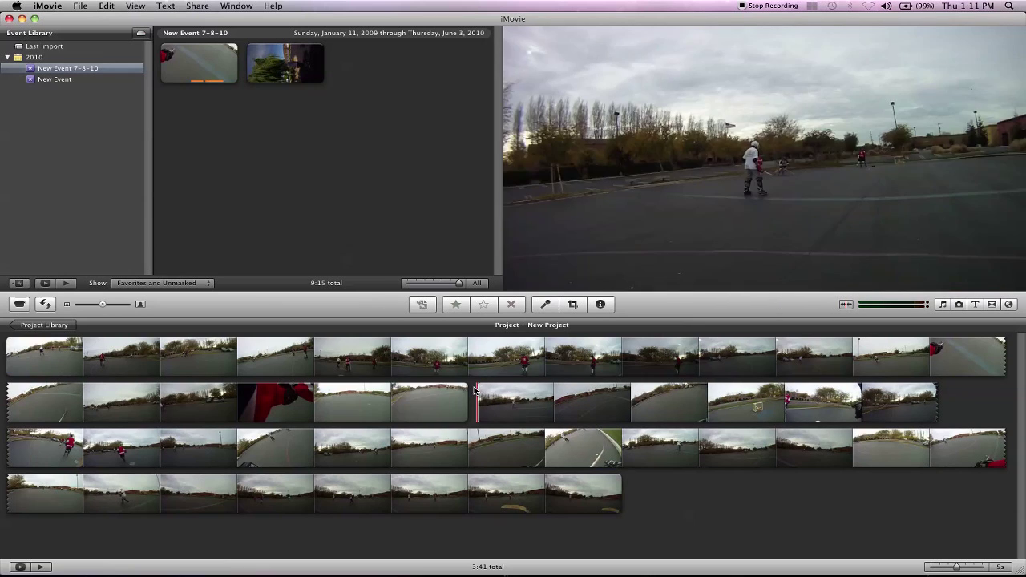
Step: Preview the first clip, then delete the last 6 seconds of the final row
left_click(433, 386)
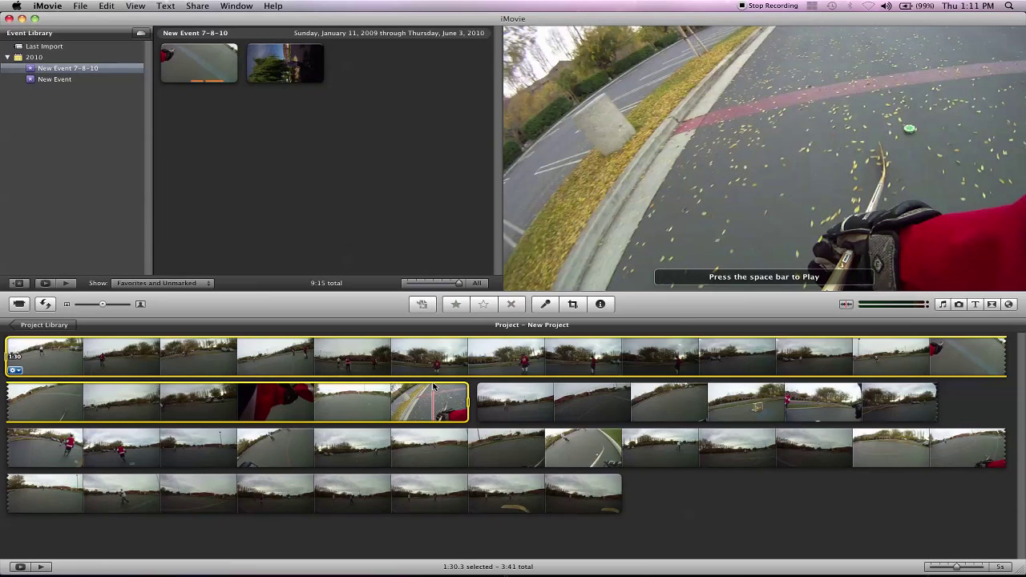
key("space")
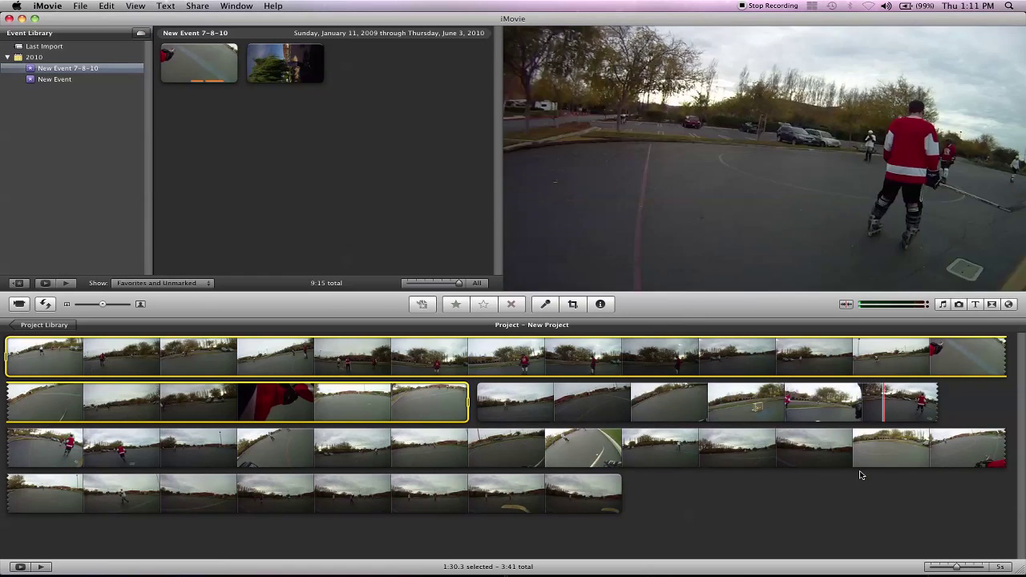
key("space")
left_click(612, 526)
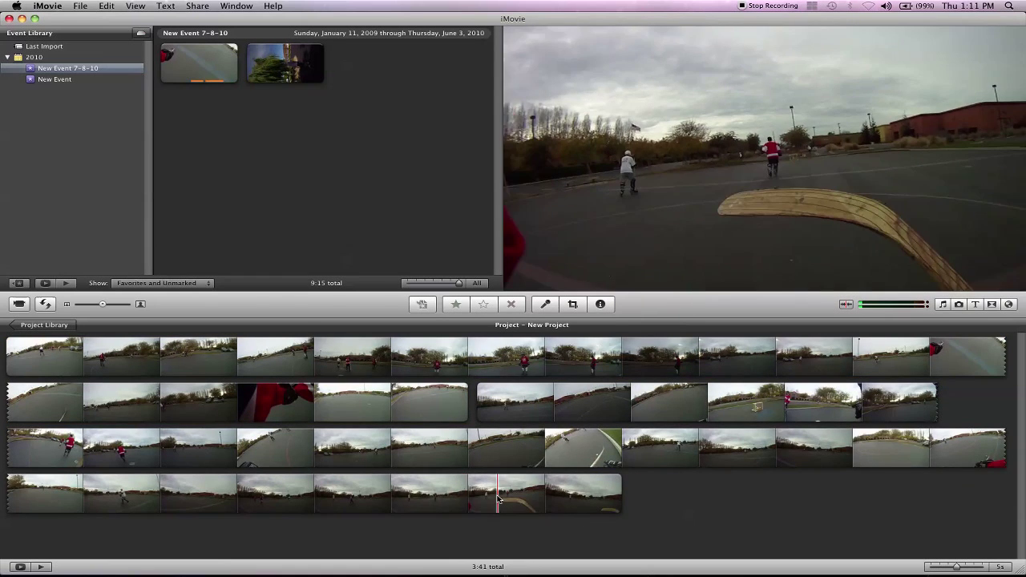
left_click(616, 497)
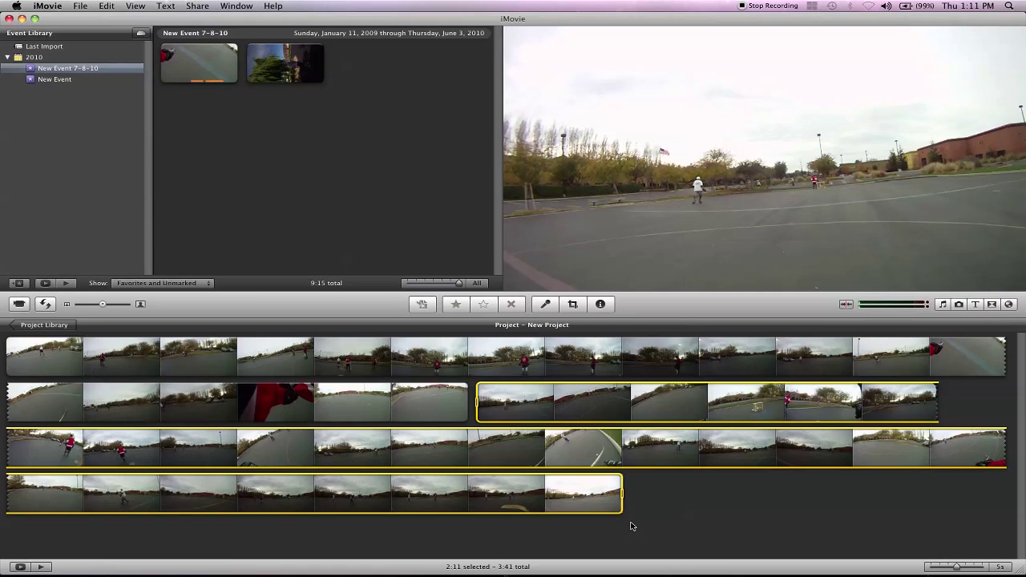
left_click(632, 527)
left_click_drag(616, 491, 518, 486)
key("Delete")
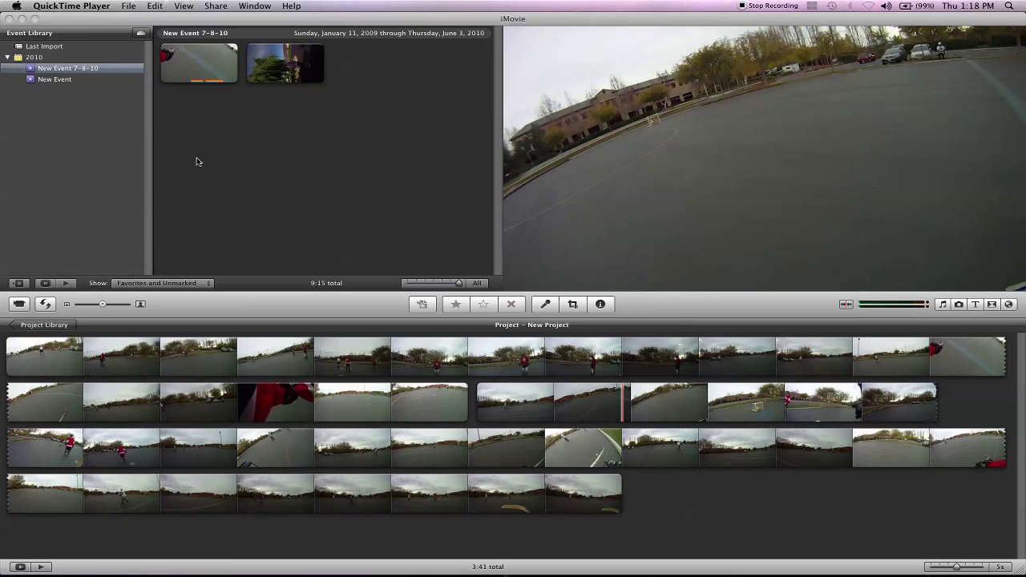
Step: Delete the 2:11 clip and the remaining 1:30 clip so the project is empty
left_click(713, 548)
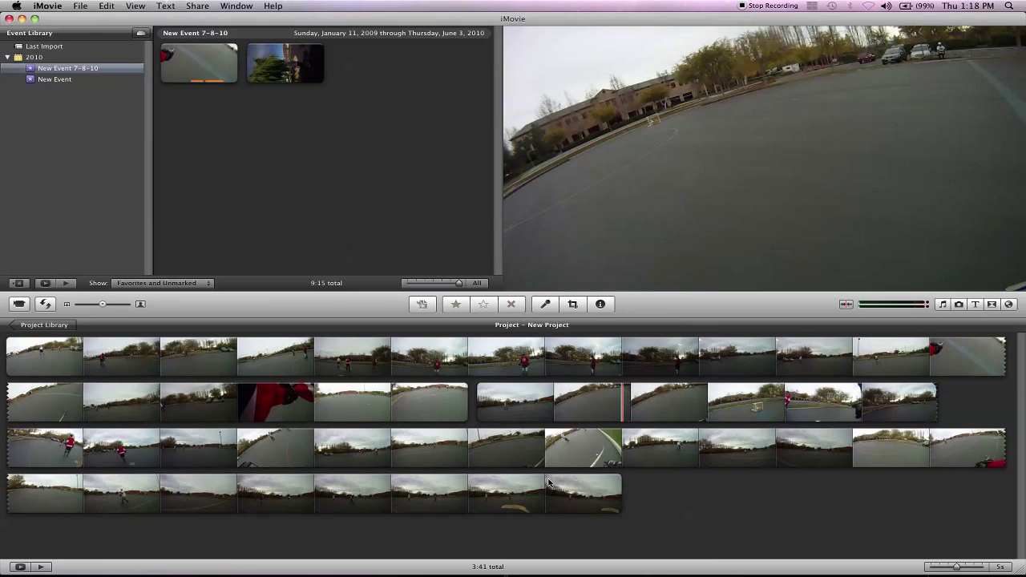
double_click(552, 485)
key("Delete")
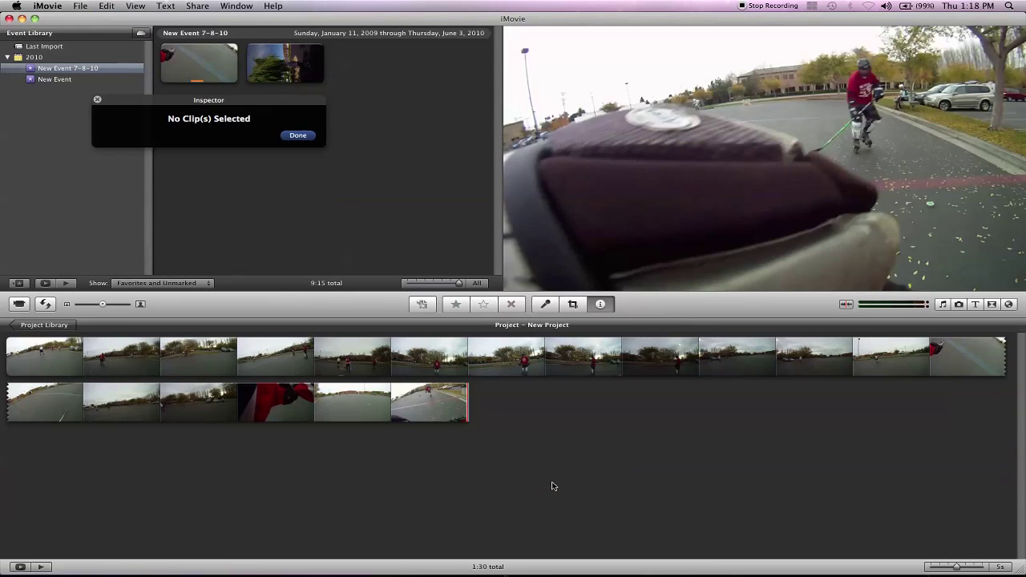
left_click(352, 393)
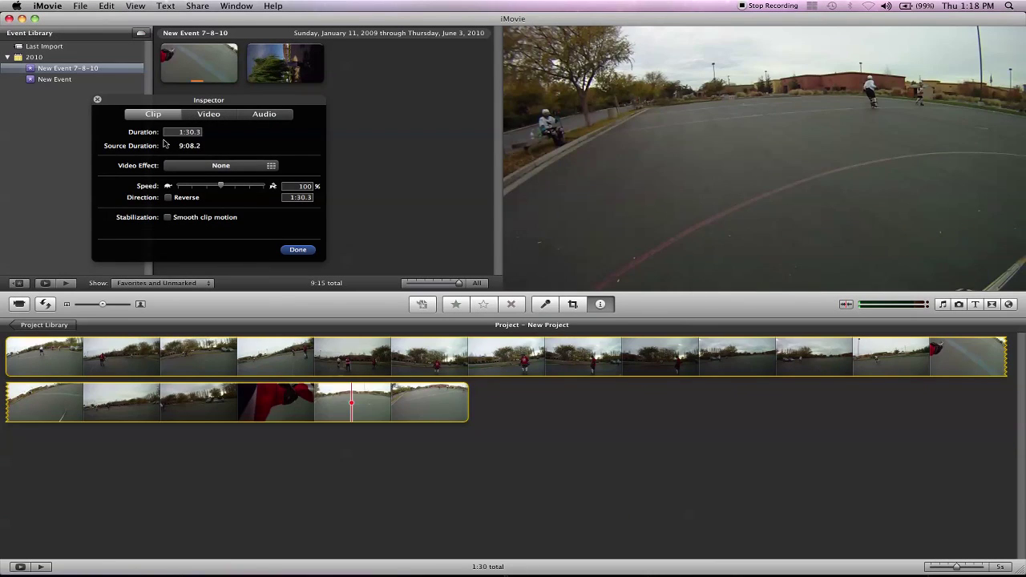
left_click(97, 101)
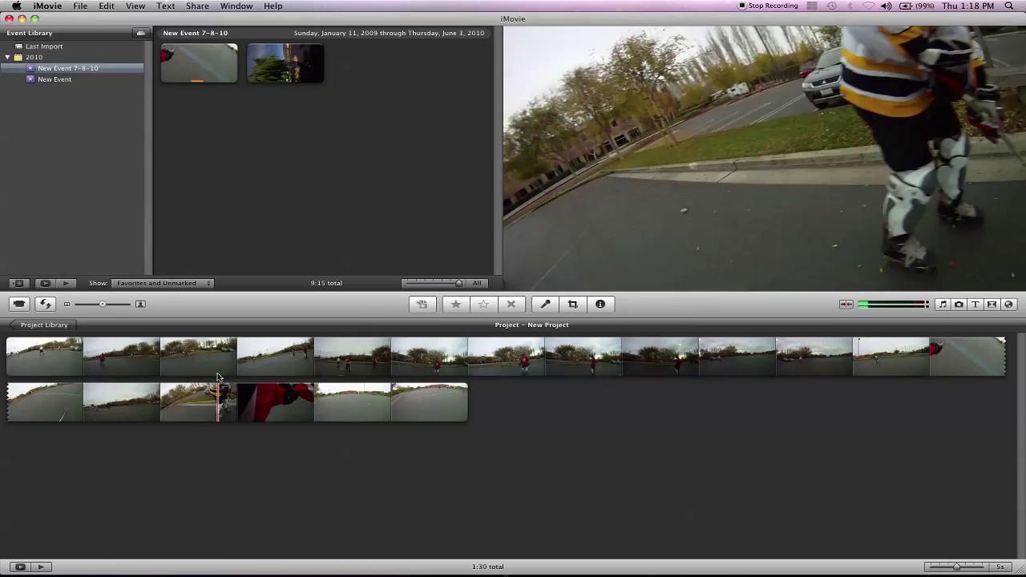
left_click(218, 373)
key("Delete")
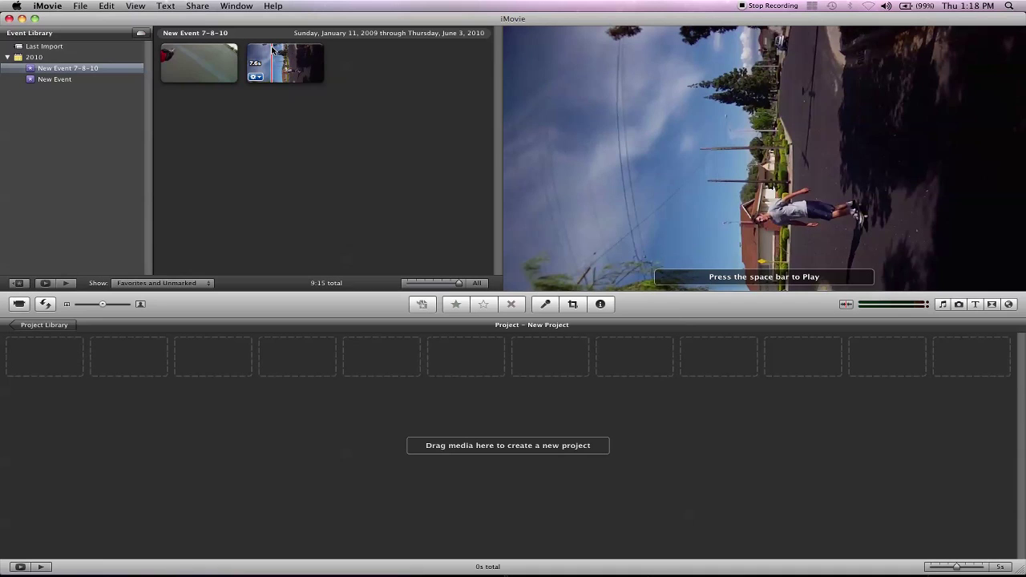
Step: Preview the 7.6s sideways street clip, add it to the project and select it
left_click(273, 50)
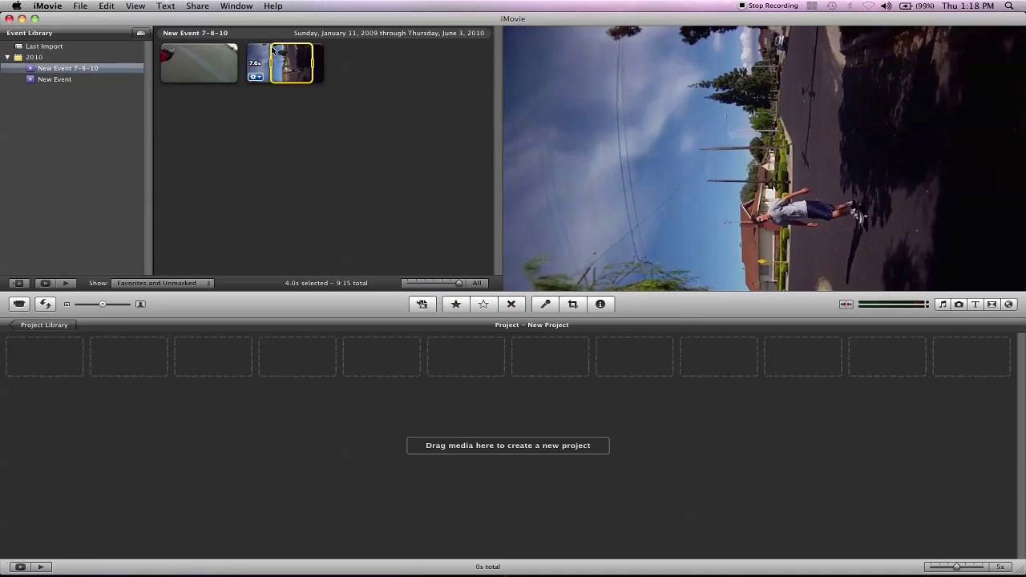
double_click(280, 56)
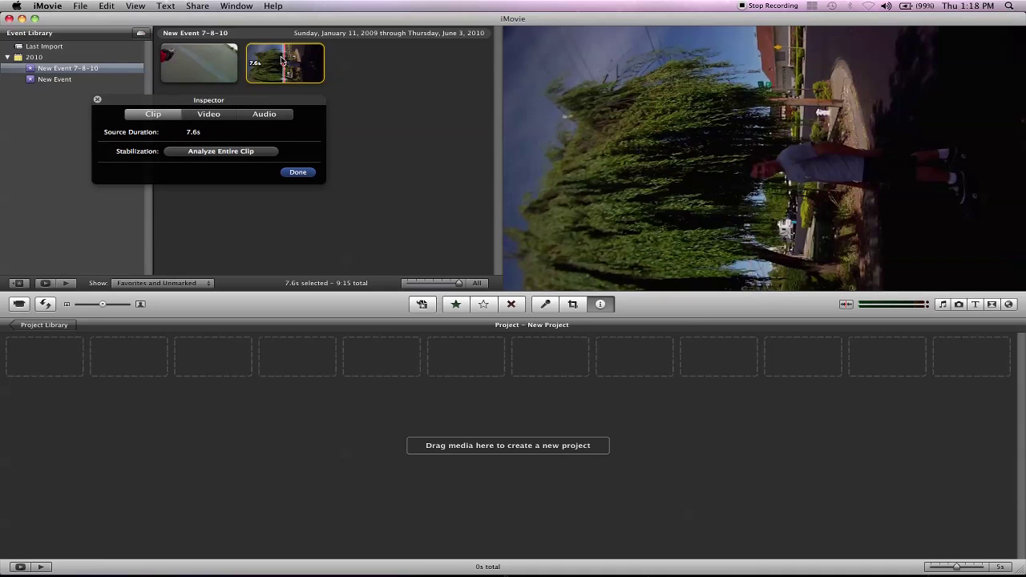
key("slash")
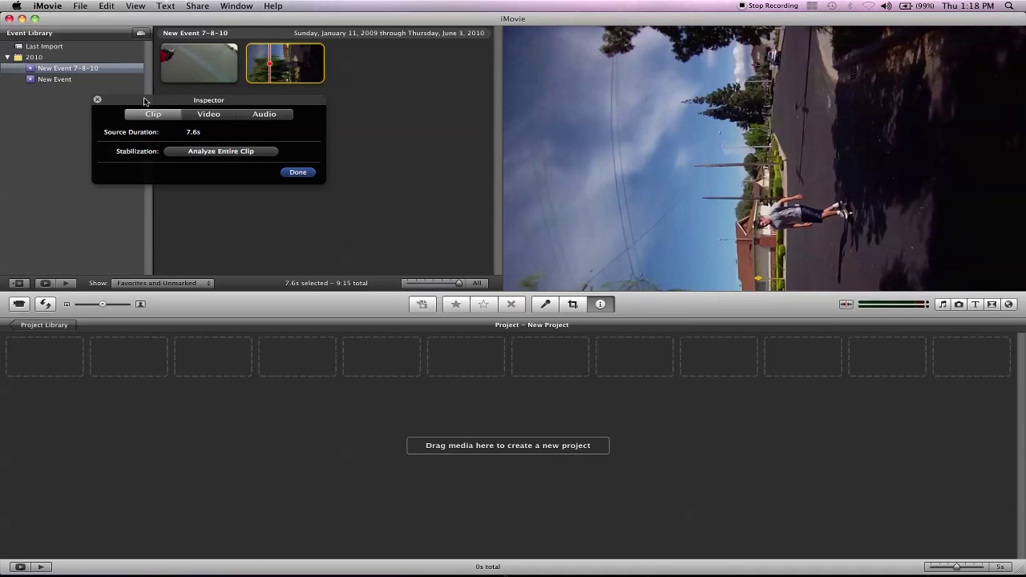
left_click(97, 101)
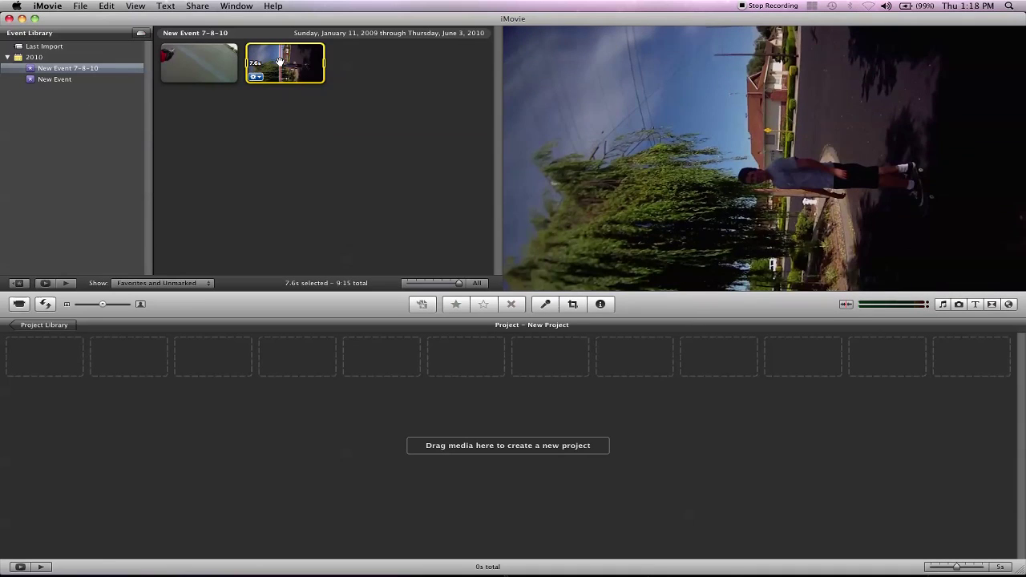
left_click_drag(279, 61, 53, 382)
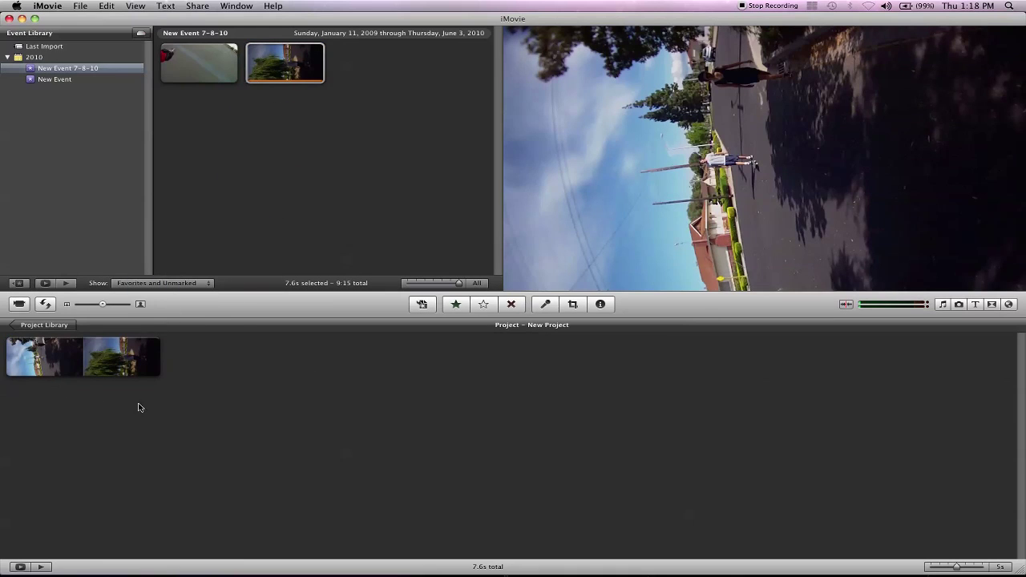
left_click(125, 361)
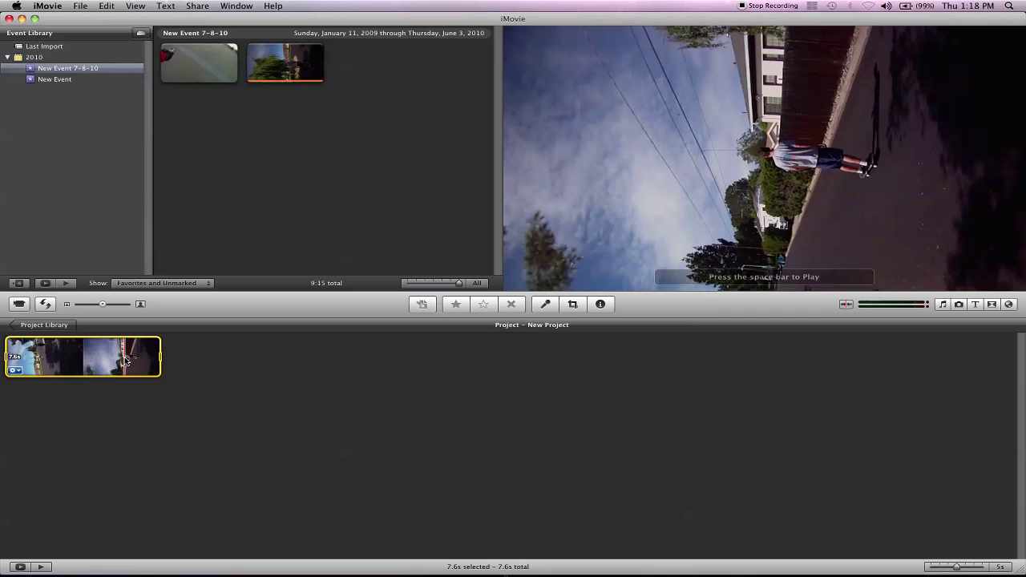
Step: Open crop and rotate settings and turn the street clip in 90° steps until upright
left_click(573, 306)
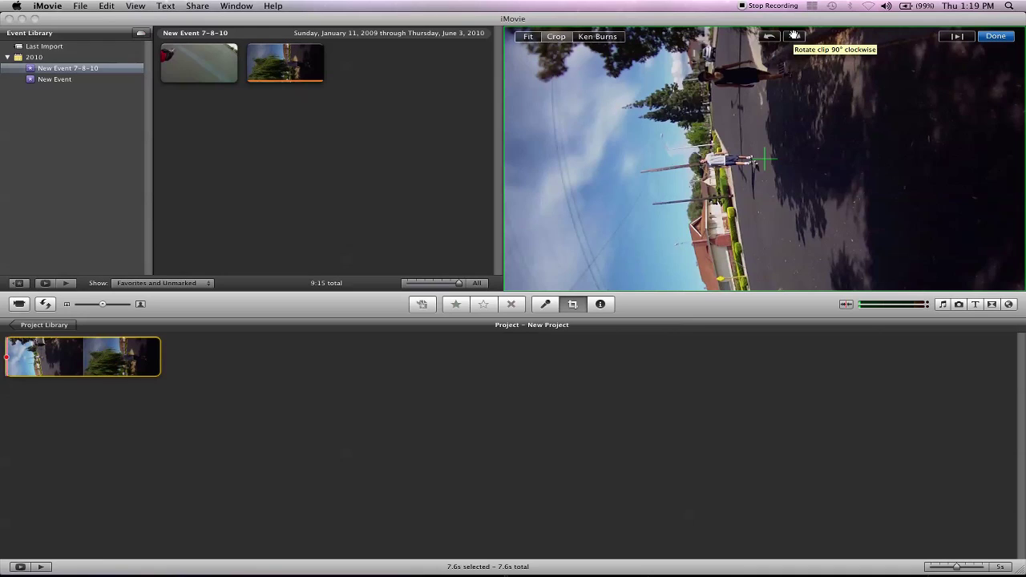
left_click(795, 35)
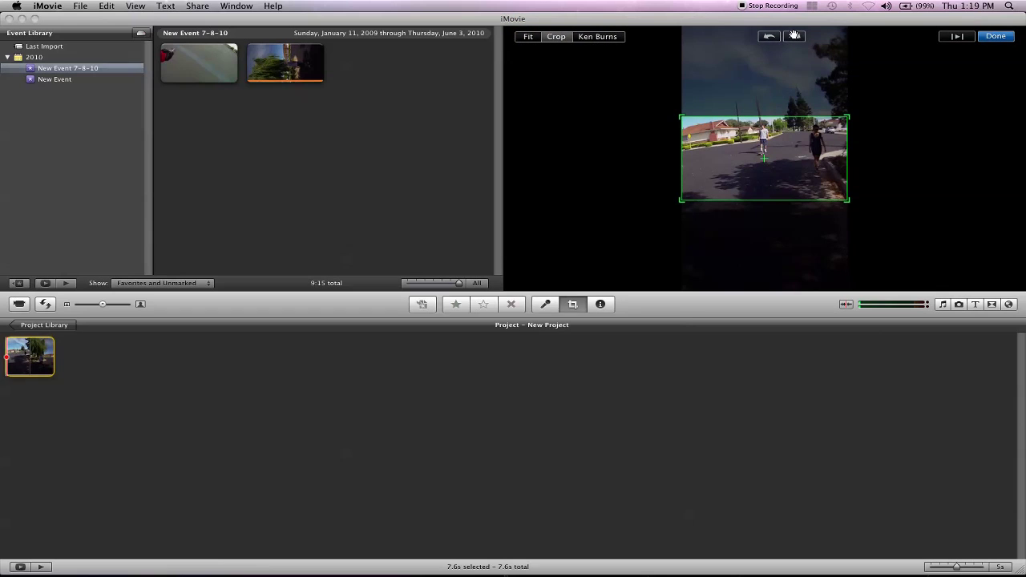
left_click(794, 35)
left_click(794, 35)
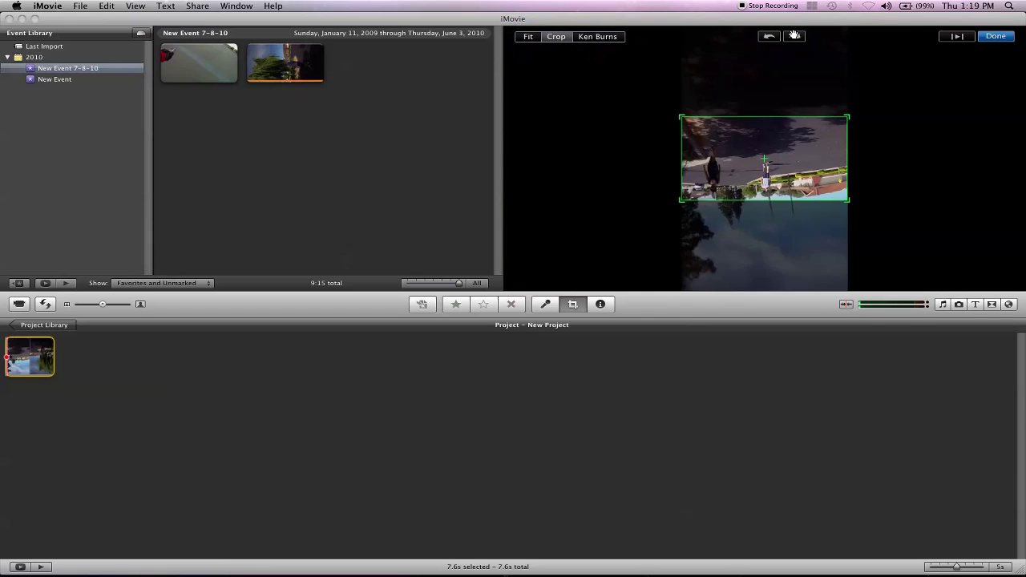
left_click(794, 35)
left_click(794, 35)
left_click(794, 35)
left_click(795, 35)
left_click(769, 37)
left_click(766, 38)
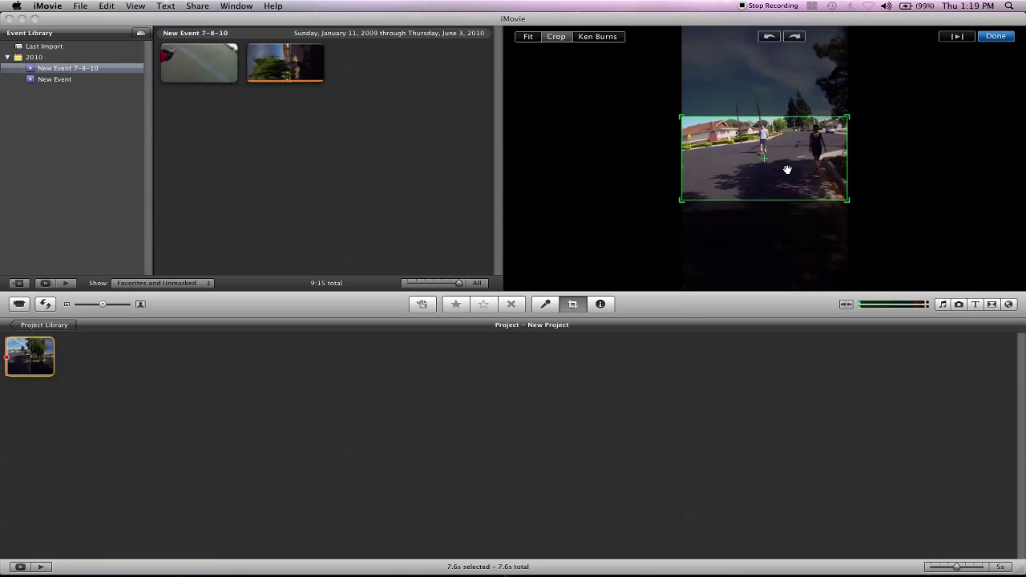
Step: Shrink the crop frame around the houses and the person in the road, and apply it
left_click_drag(787, 169, 794, 149)
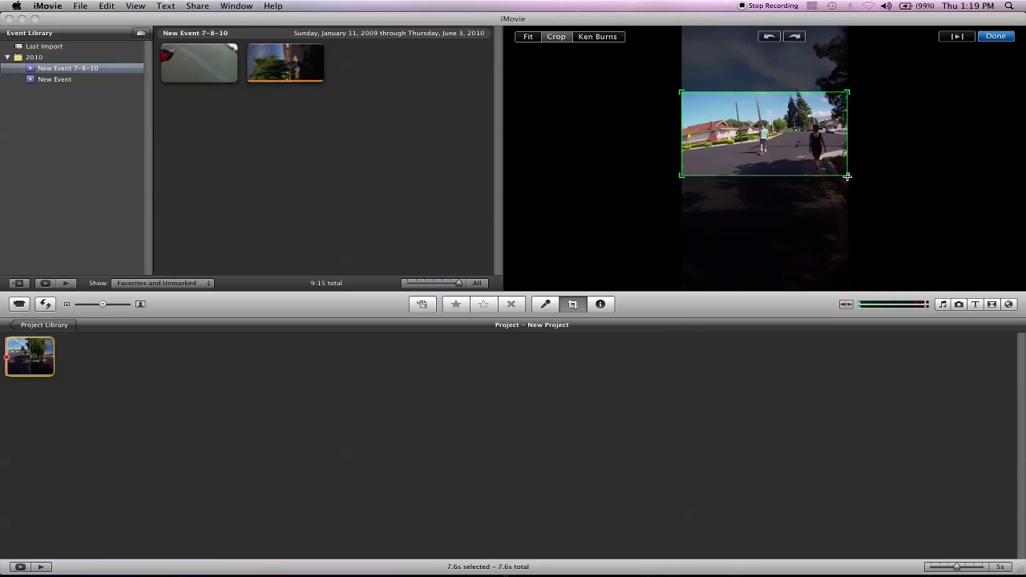
left_click_drag(848, 176, 787, 159)
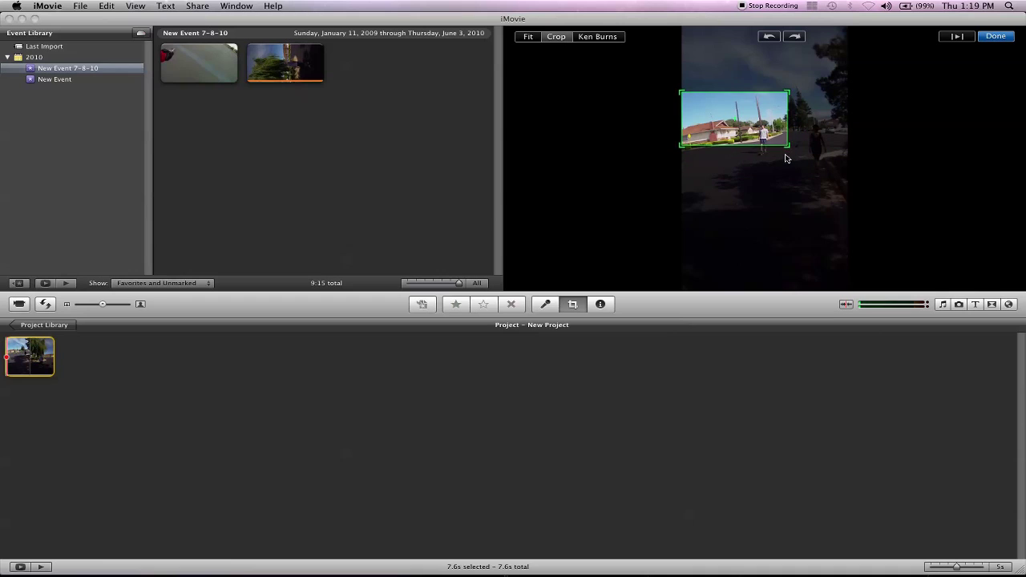
left_click_drag(762, 125, 776, 144)
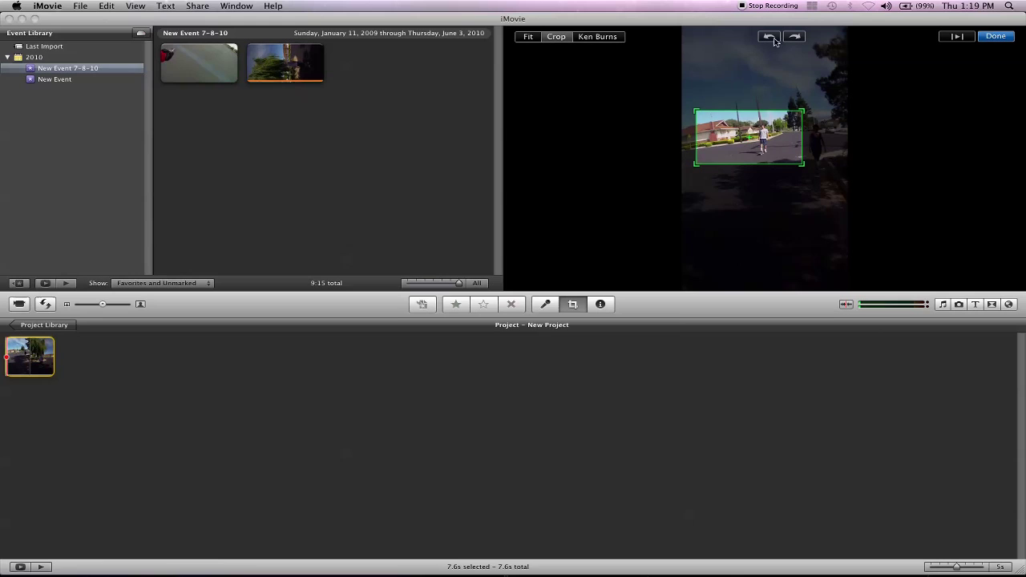
left_click(996, 37)
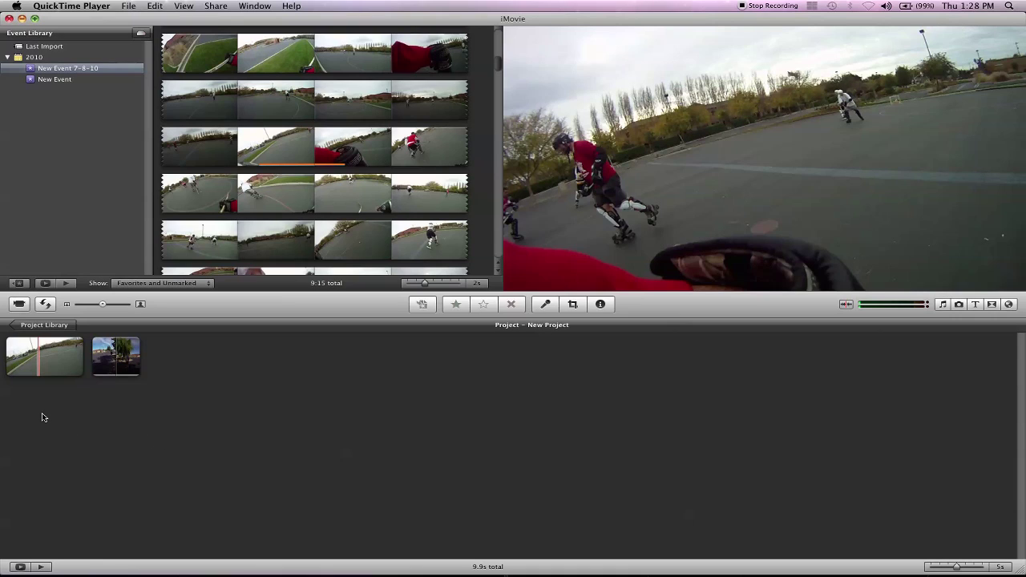
Step: Select the short hockey clip sitting ahead of the street clip in the 9.9s project
left_click(62, 362)
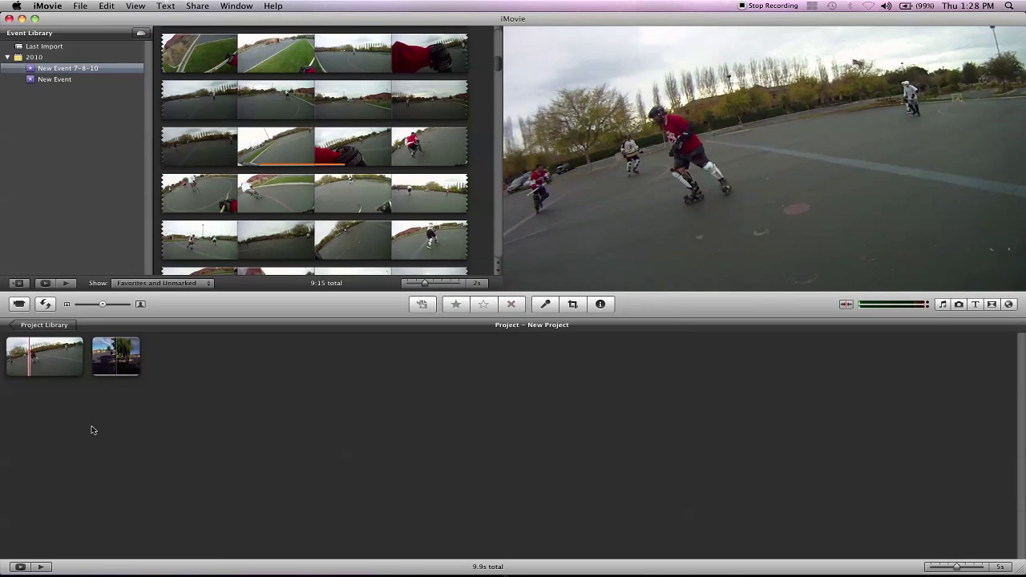
Step: Start a movie export named 'test' saving to camarush drive, with the folder browser expanded
left_click(195, 6)
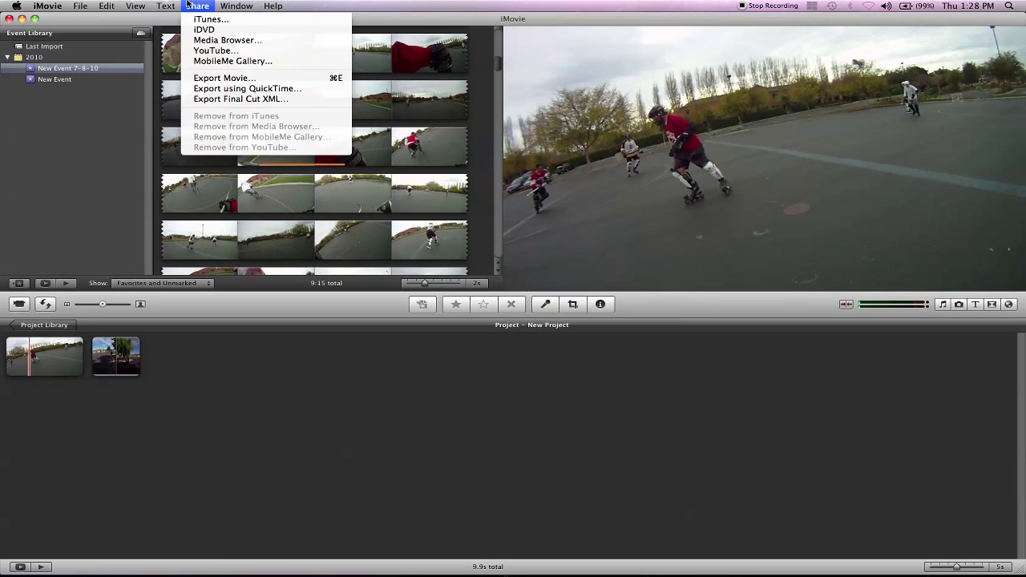
left_click(216, 78)
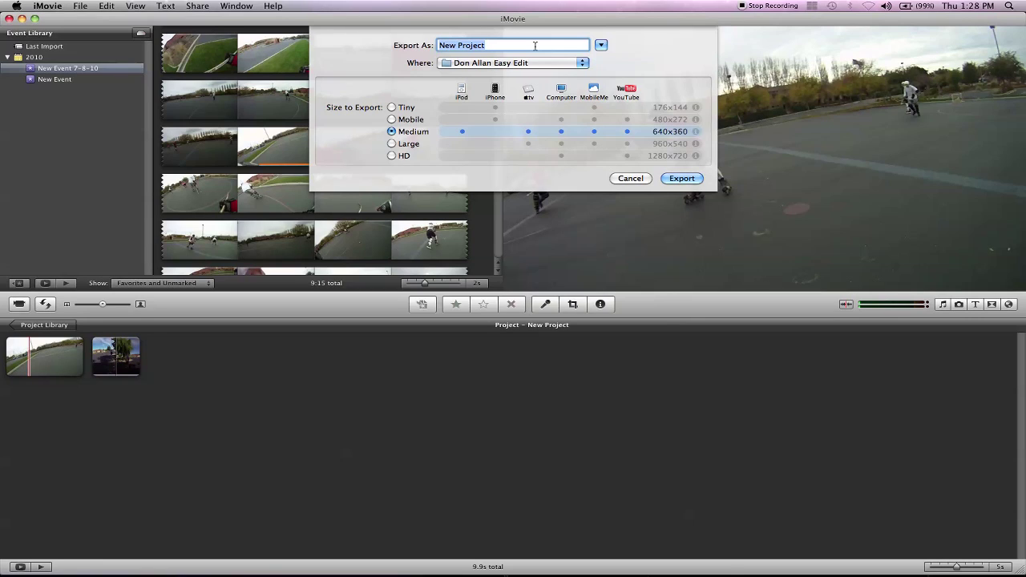
type("test")
left_click(582, 63)
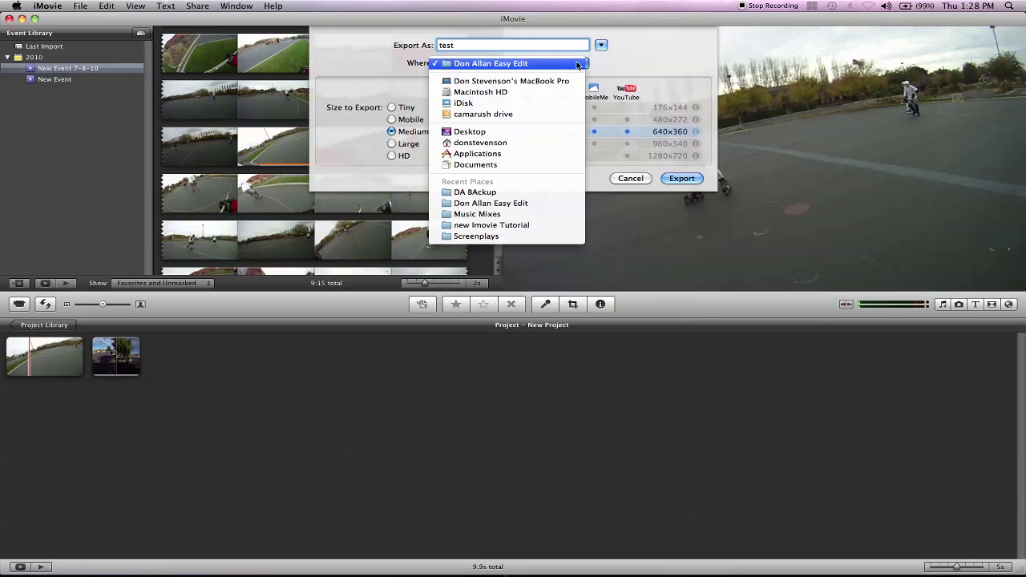
left_click(463, 117)
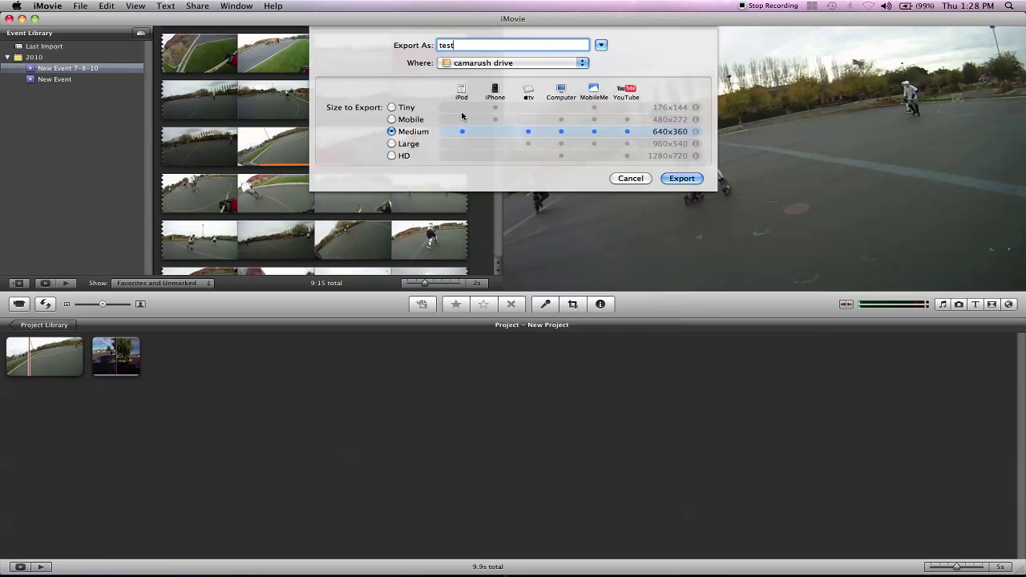
left_click(600, 45)
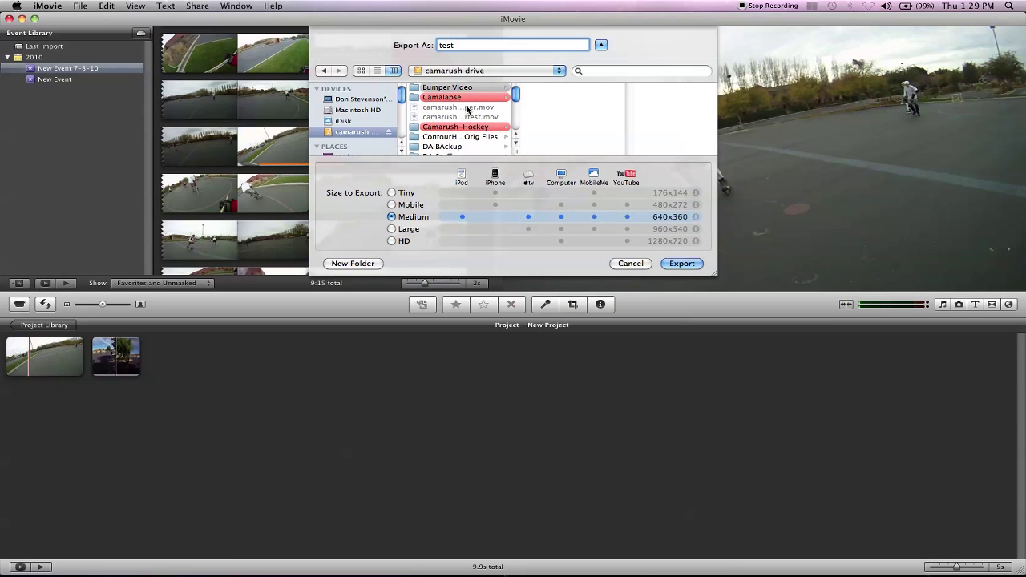
Step: Choose DA Stuff > Don Allan iMovie > iMovie tutorials as the export destination, then collapse the browser
scroll(455, 96, "down", 3)
left_click(455, 95)
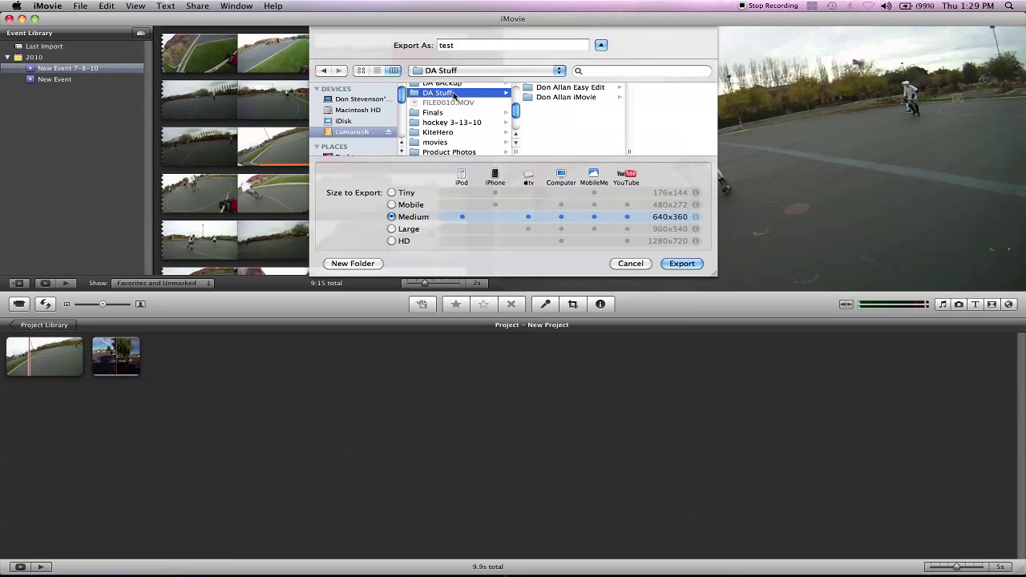
left_click(579, 97)
scroll(637, 109, "down", 5)
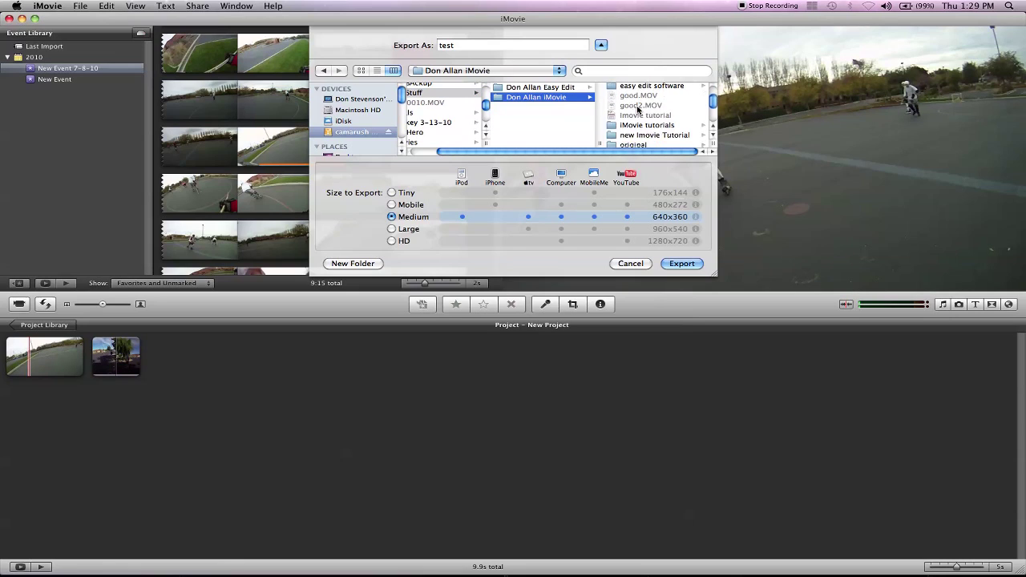
left_click(633, 95)
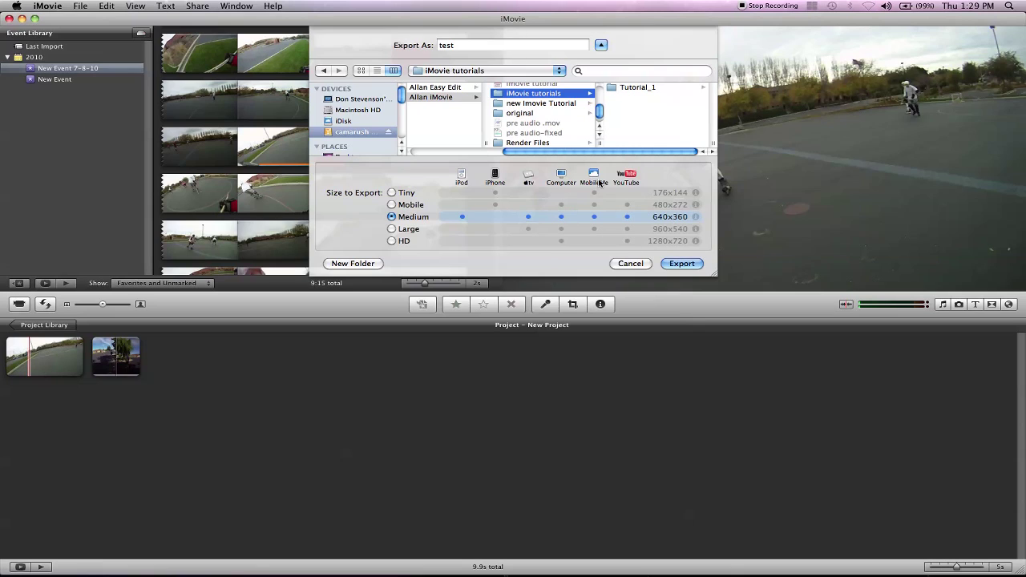
left_click(601, 45)
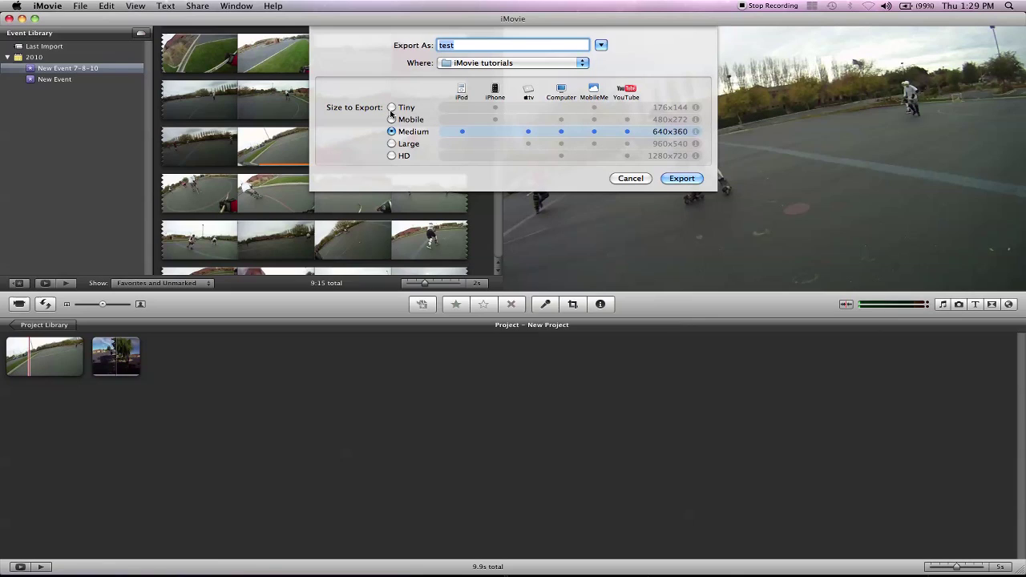
Step: Try the Tiny and Mobile sizes, then settle on Medium 640x360, keeping the same location
left_click(391, 108)
left_click(391, 120)
left_click(391, 132)
left_click(561, 64)
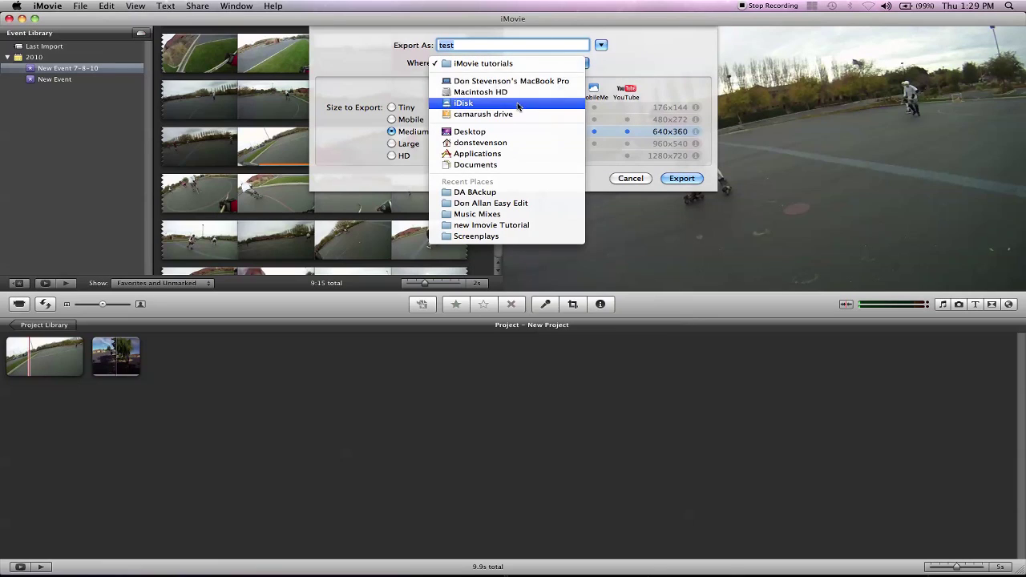
left_click(617, 51)
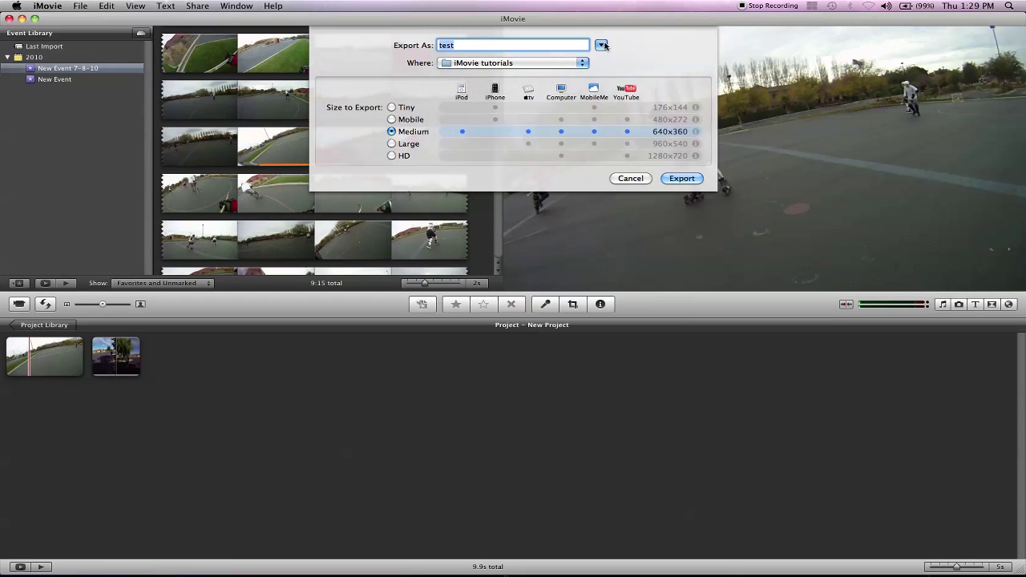
left_click(601, 45)
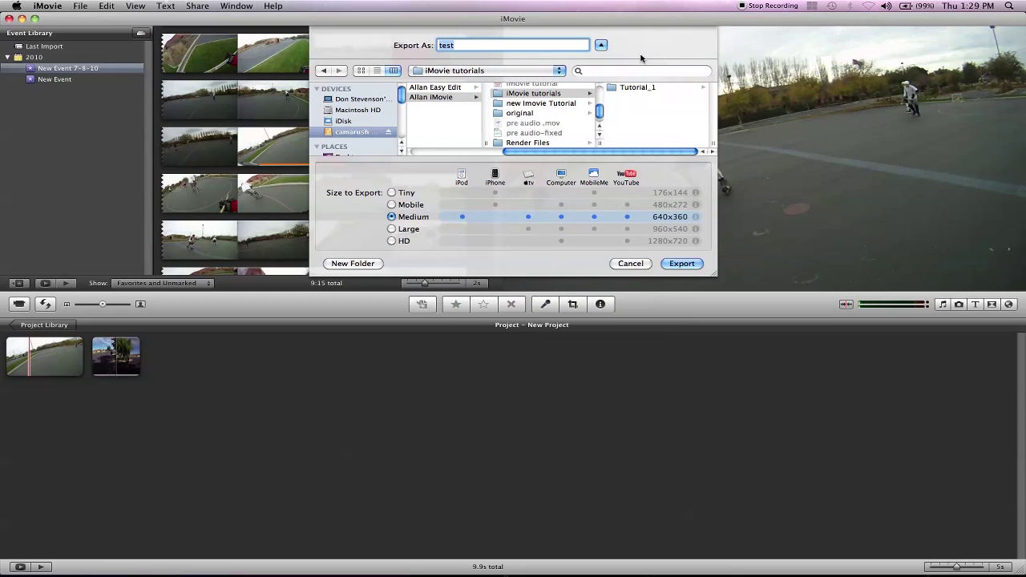
left_click(601, 45)
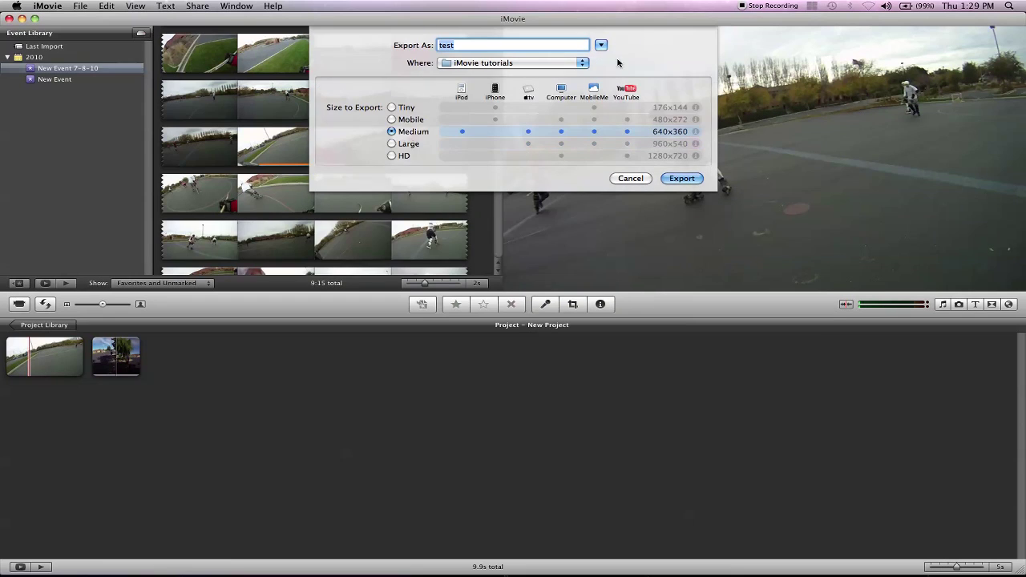
Step: Export the 9.9s project as the medium-size 'test' movie
mouse_move(693, 160)
left_click(674, 178)
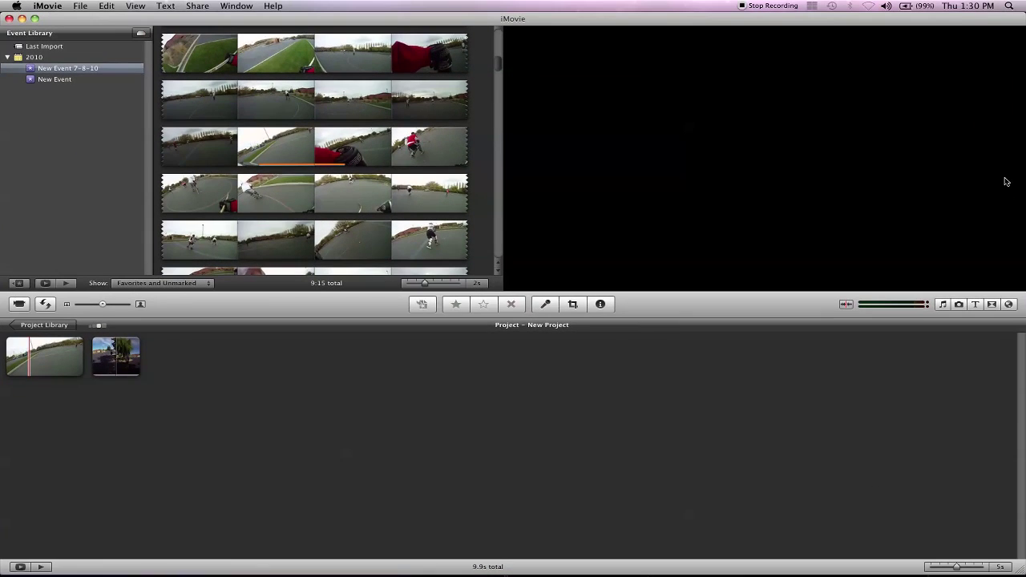
Step: From the desktop, open the camarush drive and browse into the DA Stuff folder
key("F11")
left_click(999, 95)
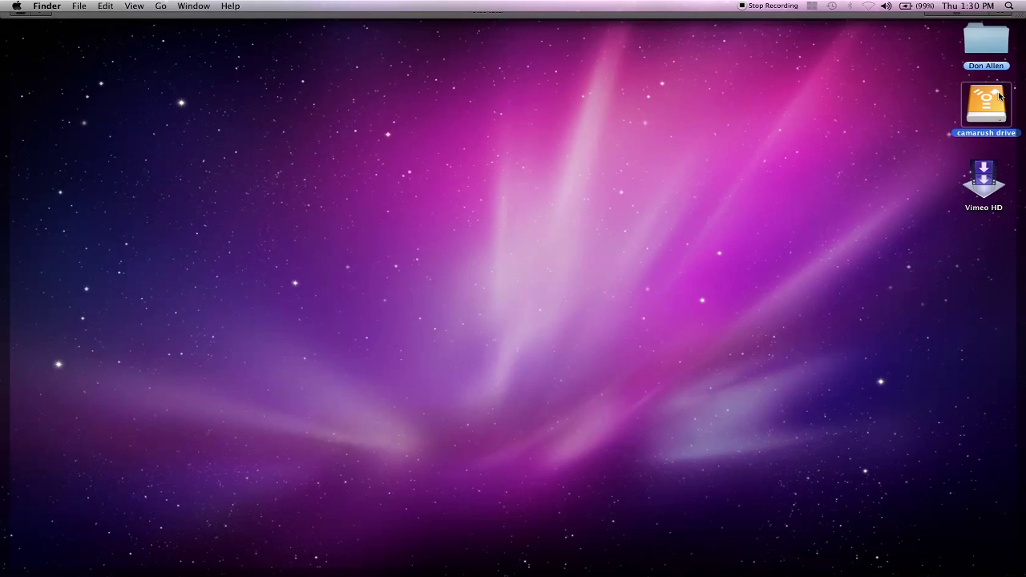
double_click(991, 95)
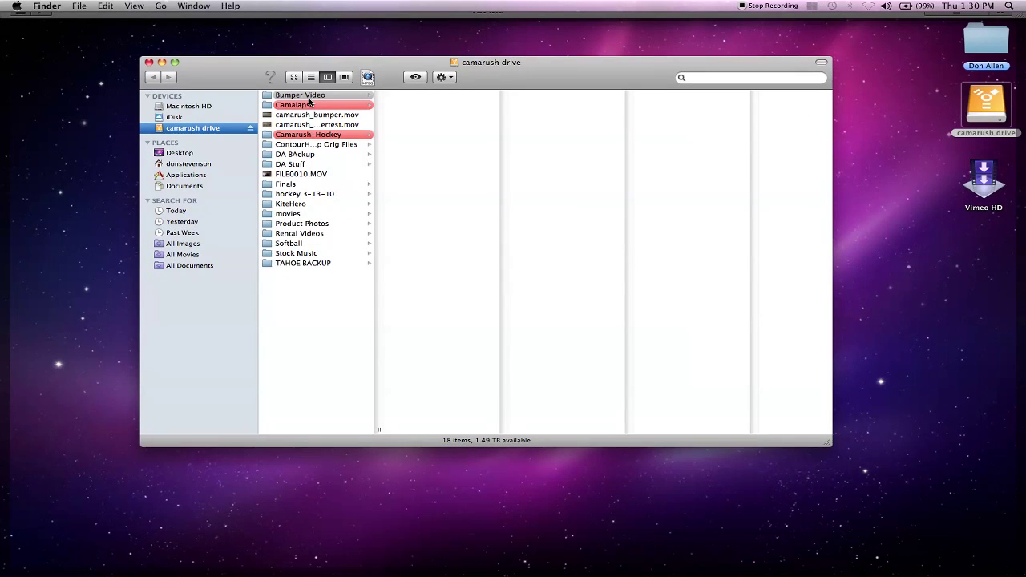
left_click(293, 164)
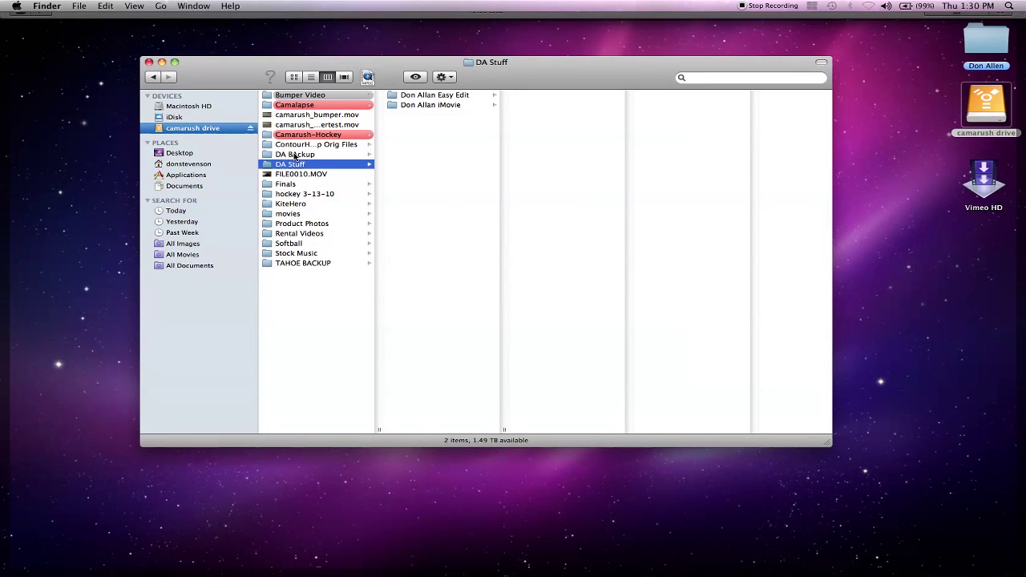
left_click(296, 155)
left_click(295, 165)
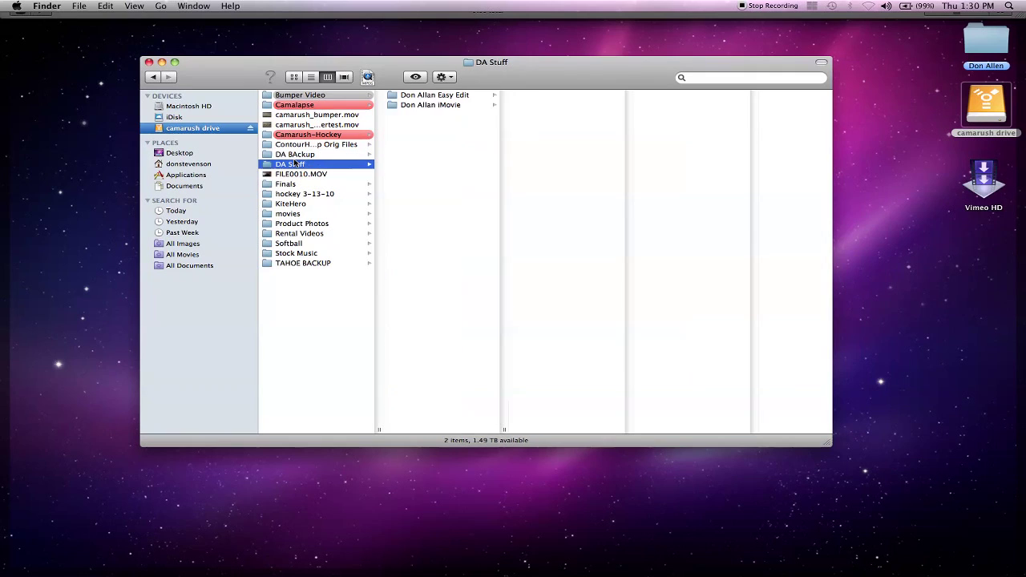
Step: Open Don Allan iMovie > iMovie tutorials and preview the 2.3 MB test.m4v
left_click(435, 106)
left_click(565, 166)
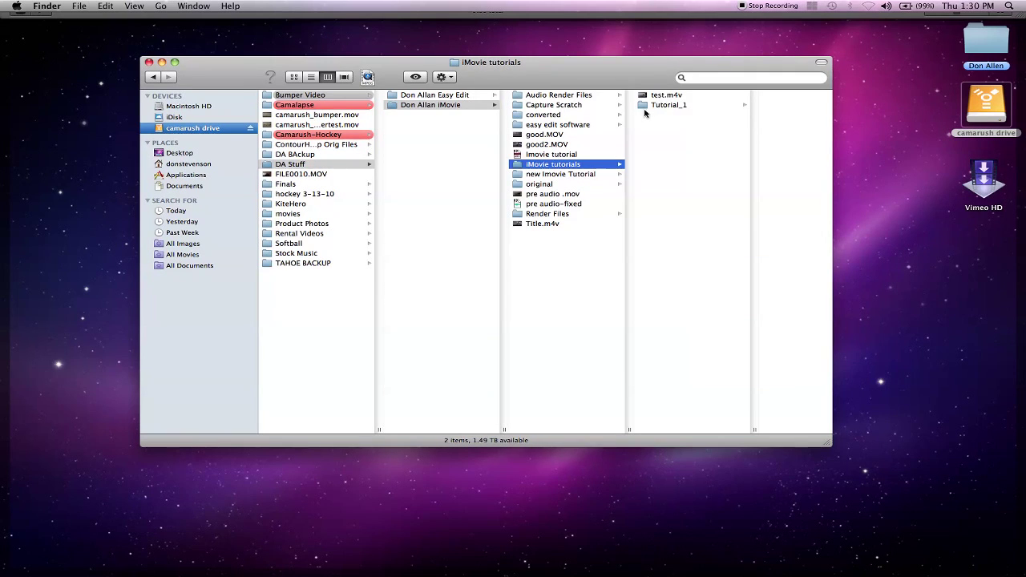
double_click(665, 95)
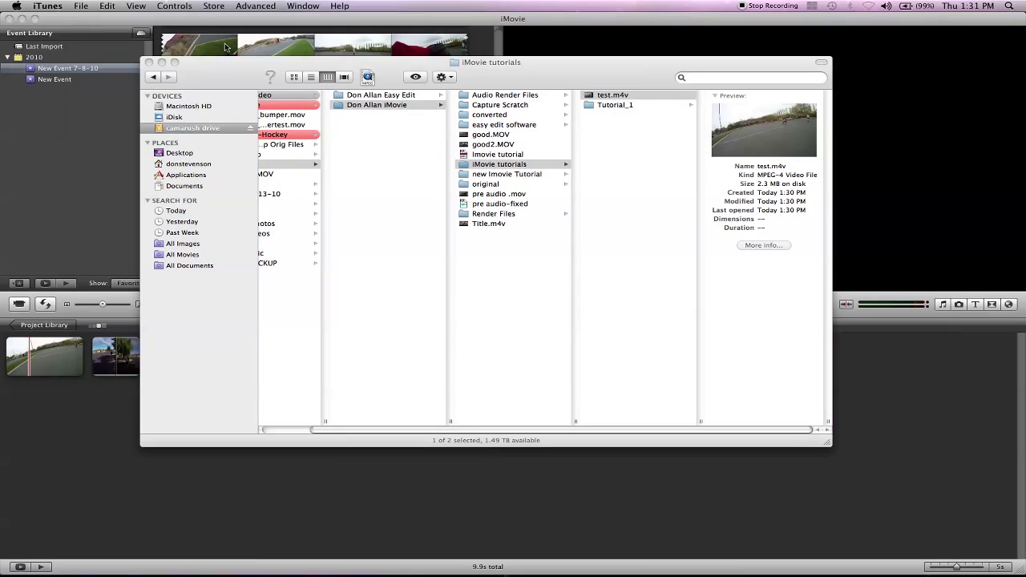
left_click(764, 130)
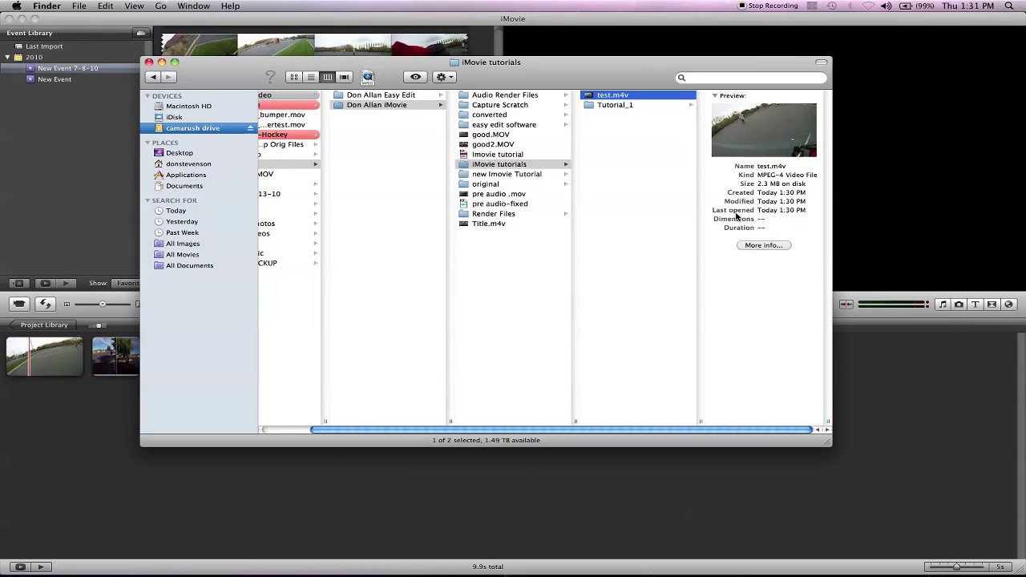
left_click(149, 62)
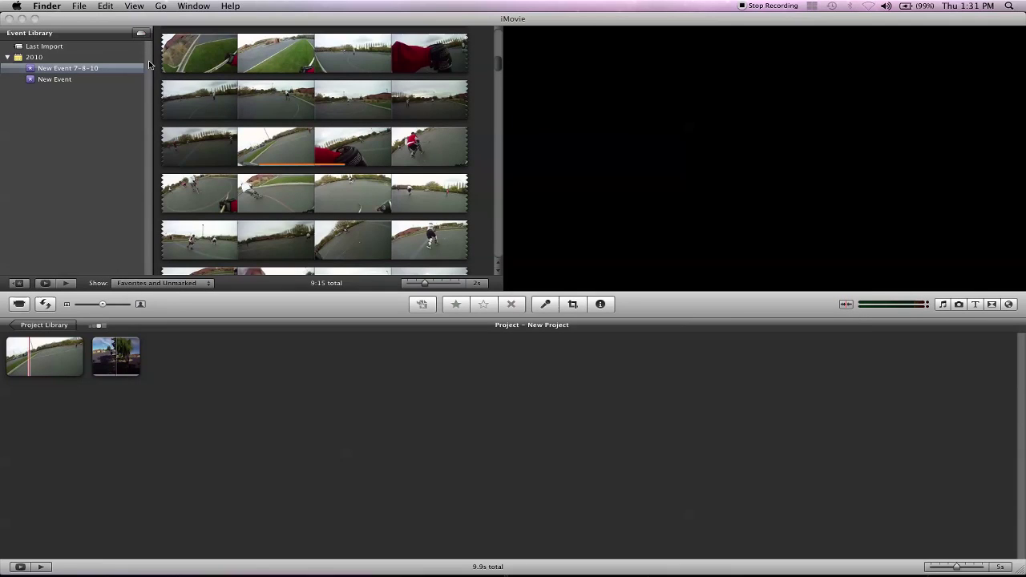